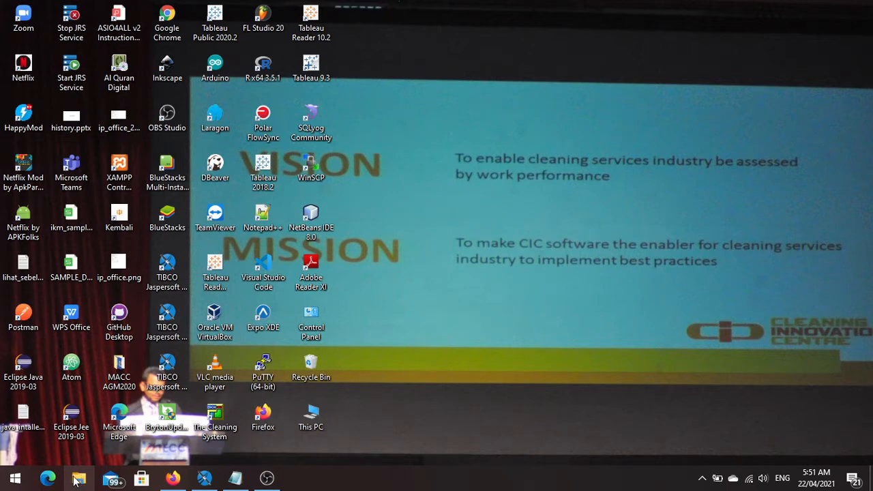
Switch to Jaspersoft Studio and close all open report editors.
{"action": "left_click", "coordinate": [204, 482]}
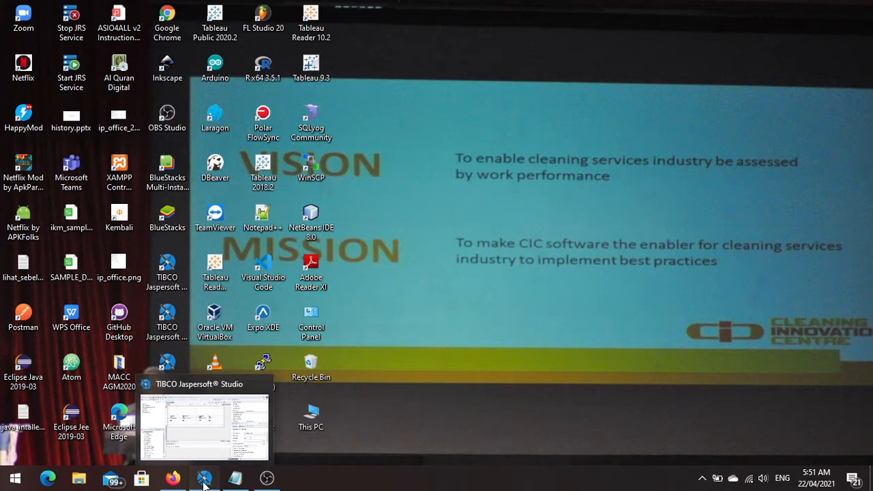
{"action": "right_click", "coordinate": [448, 54]}
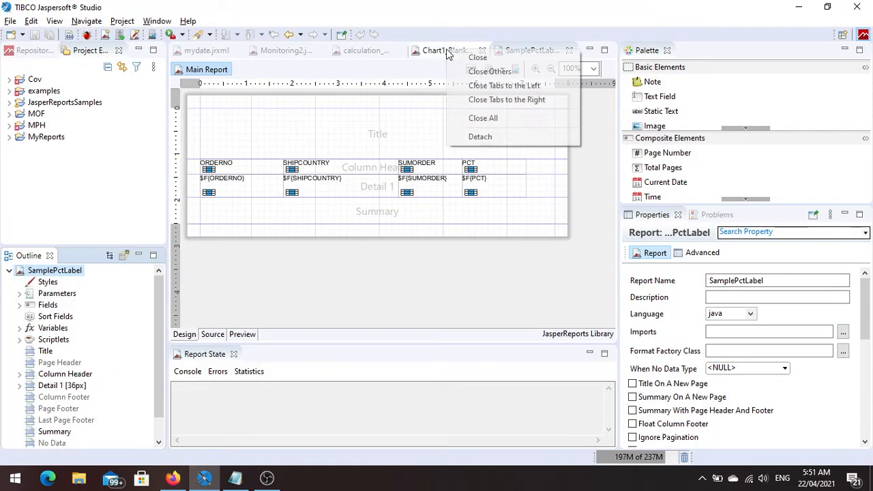
{"action": "left_click", "coordinate": [481, 118]}
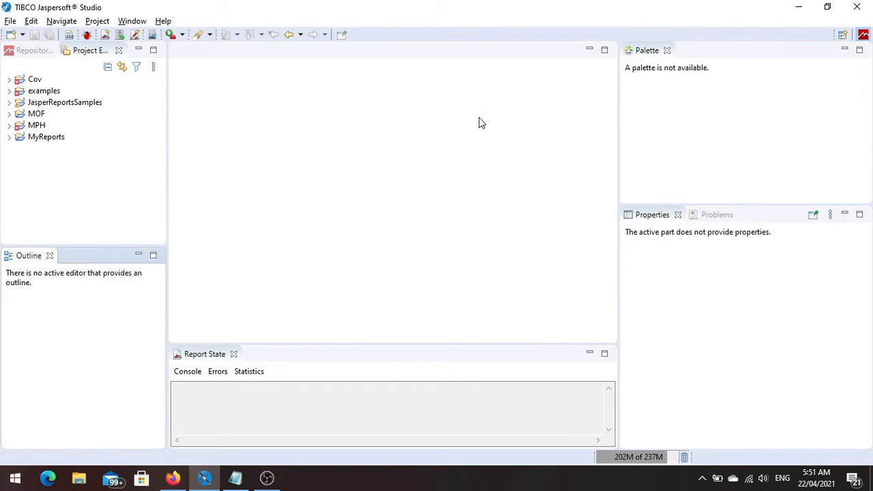
Start a new Jasper Report based on the Blank A4 template.
{"action": "left_click", "coordinate": [11, 22]}
{"action": "mouse_move", "coordinate": [71, 33]}
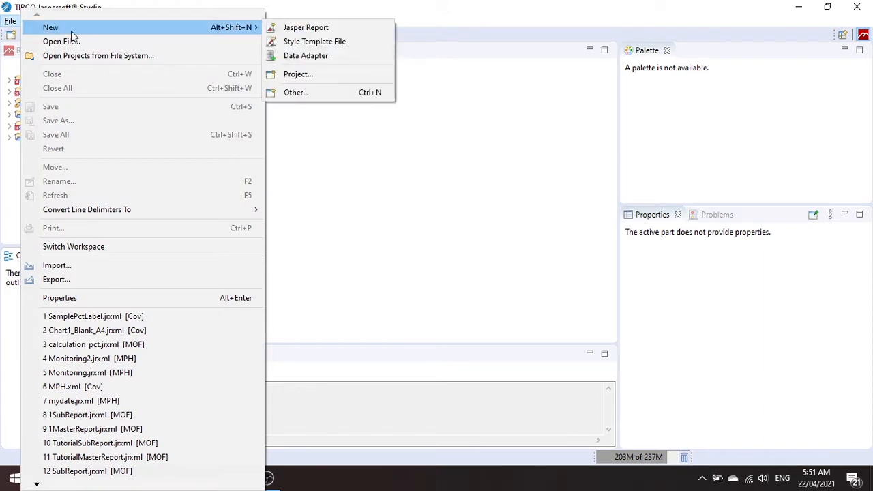
{"action": "left_click", "coordinate": [305, 28]}
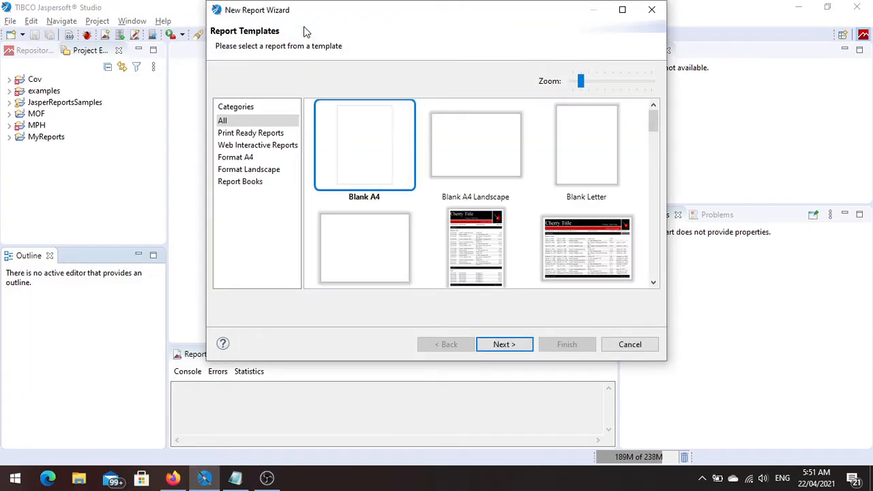
{"action": "left_click", "coordinate": [507, 346]}
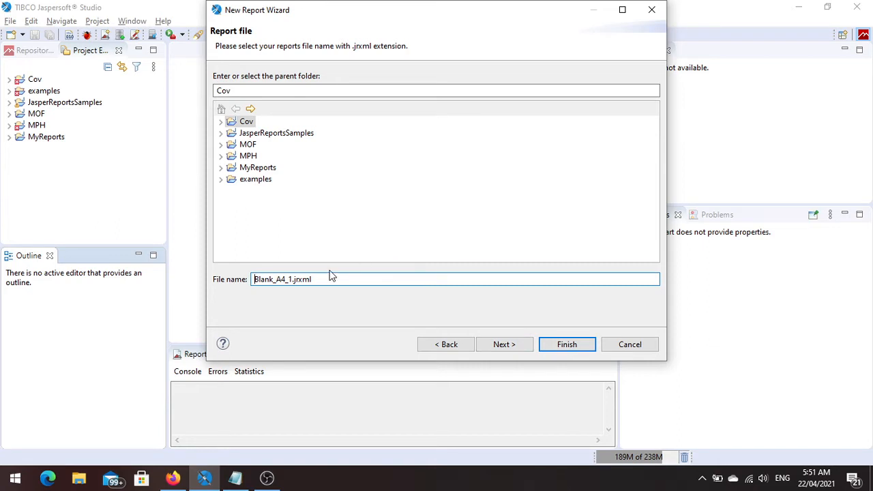
Name the report file TutorialPieChartWithMeaningfulLabel.jrxml in the Cov folder.
{"action": "key", "text": "shift+Right"}
{"action": "key", "text": "shift+Right"}
{"action": "key", "text": "shift+Right"}
{"action": "key", "text": "shift+Right"}
{"action": "key", "text": "shift+Right"}
{"action": "key", "text": "shift+Right"}
{"action": "key", "text": "shift+Right"}
{"action": "key", "text": "shift+Right"}
{"action": "key", "text": "shift+Right"}
{"action": "key", "text": "shift+Right"}
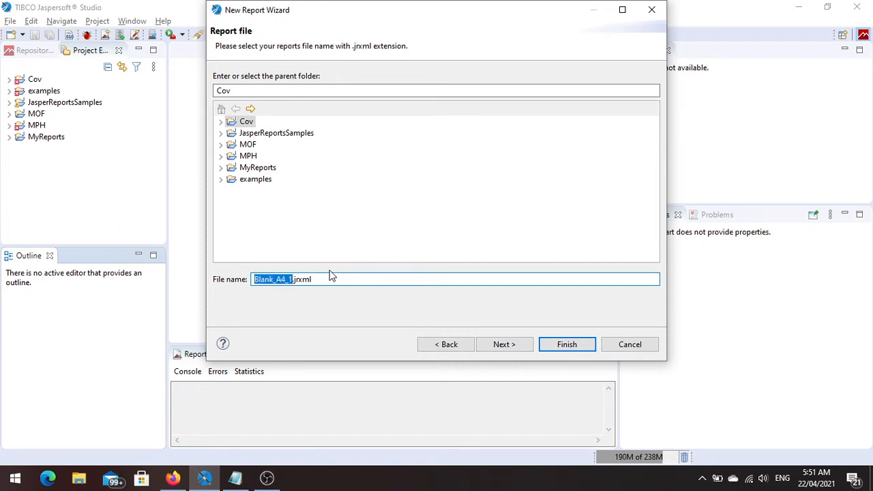
{"action": "type", "text": "Tutorial"}
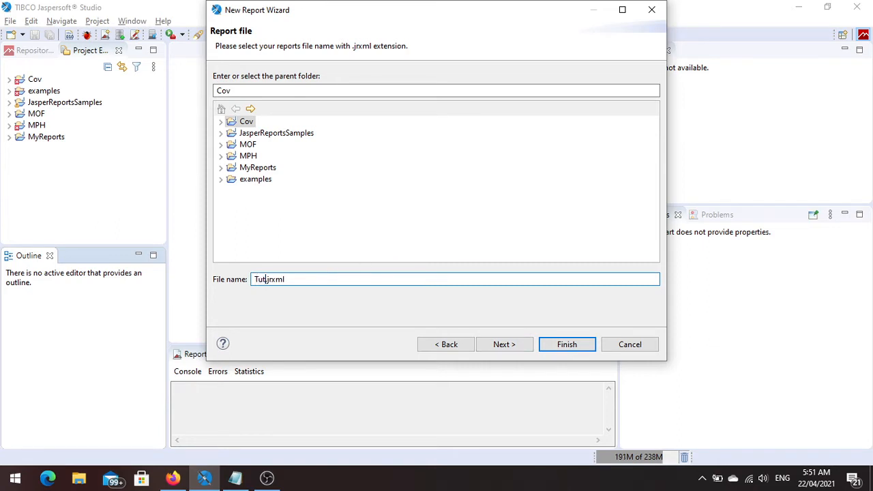
{"action": "type", "text": "l"}
{"action": "type", "text": "Pie"}
{"action": "type", "text": "Chart"}
{"action": "type", "text": "WithLa"}
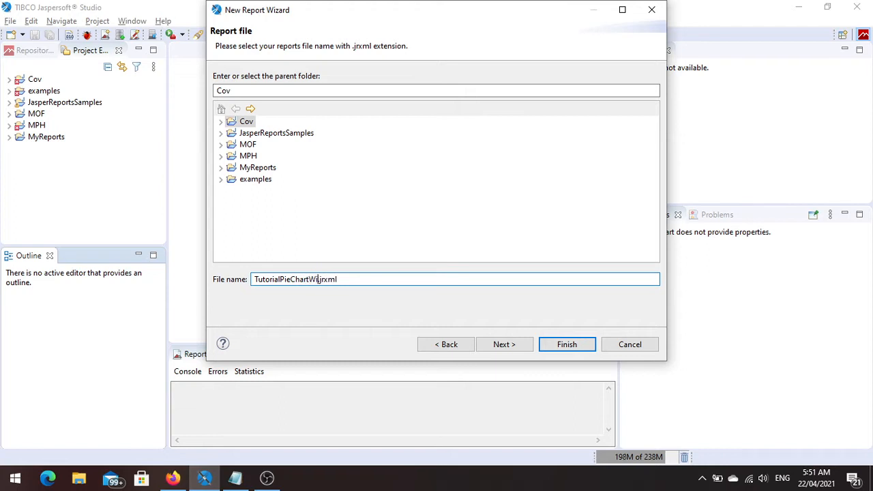
{"action": "type", "text": "bel"}
{"action": "key", "text": "Left"}
{"action": "key", "text": "Left"}
{"action": "key", "text": "Left"}
{"action": "key", "text": "Left"}
{"action": "key", "text": "Left"}
{"action": "type", "text": "Meaning"}
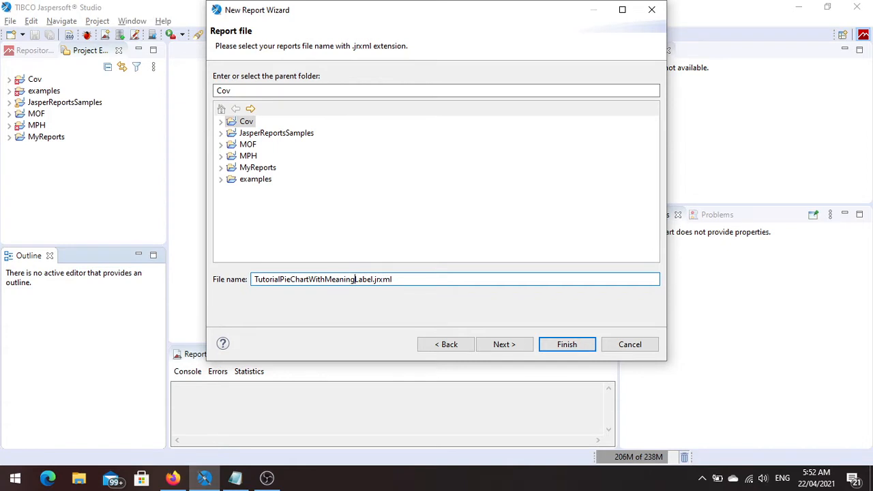
{"action": "type", "text": "ful"}
Continue to the data source settings and choose Sample DB - Database JDBC Connection as the data adapter.
{"action": "left_click", "coordinate": [499, 349]}
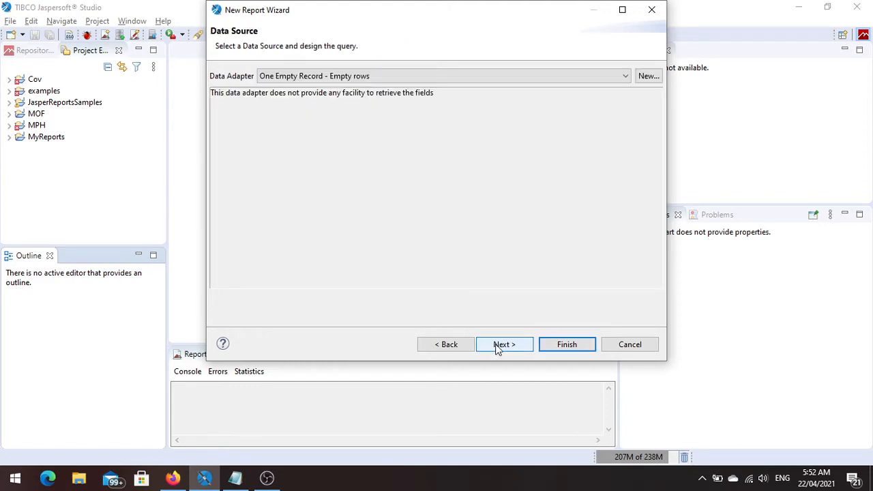
{"action": "left_click", "coordinate": [393, 81]}
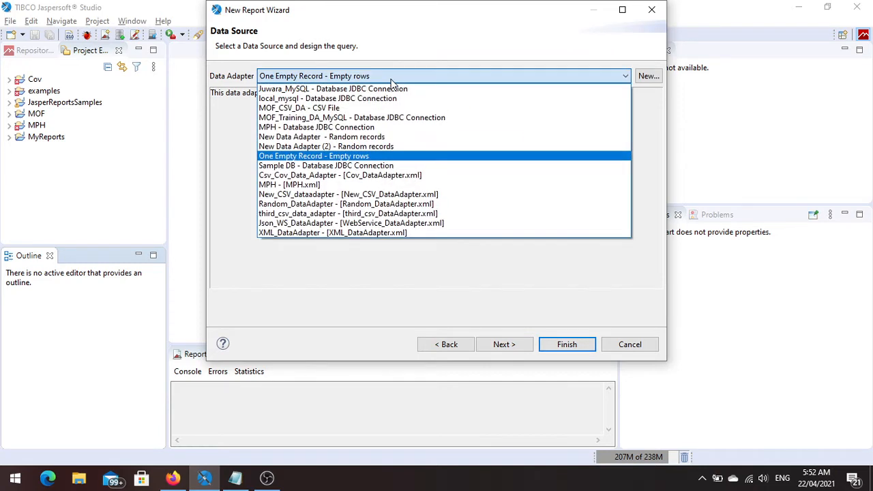
{"action": "left_click", "coordinate": [341, 165]}
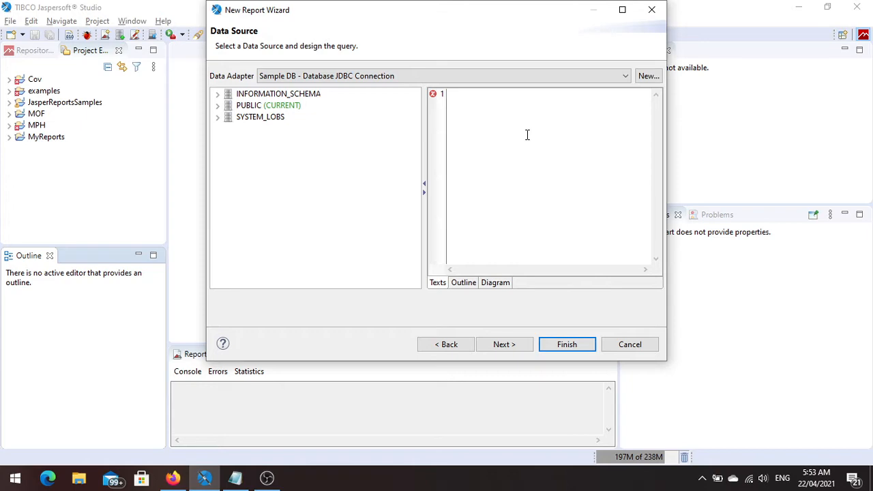
Copy the SELECT query ending in tblB from pie_chart_with_label.txt in Notepad and paste it as the report query in Jaspersoft Studio.
{"action": "key", "text": "alt+Tab"}
{"action": "key", "text": "alt+Tab"}
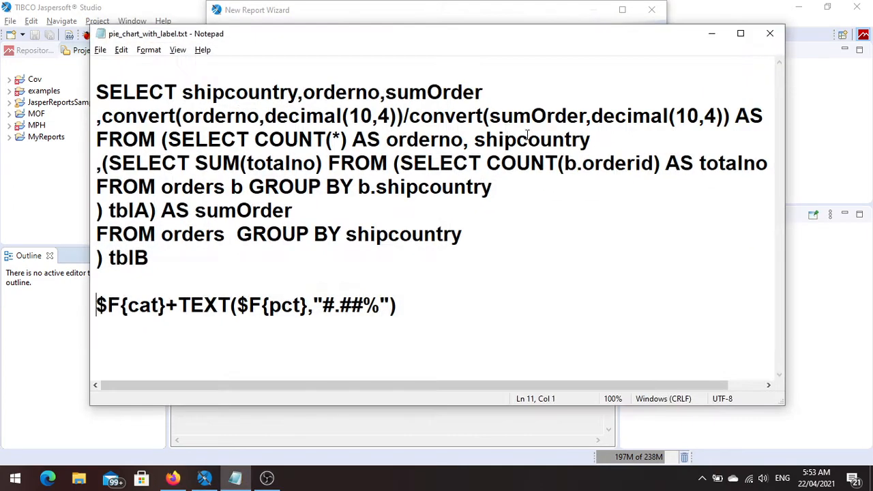
{"action": "left_click_drag", "start_coordinate": [160, 260], "coordinate": [77, 100]}
{"action": "key", "text": "alt+Tab"}
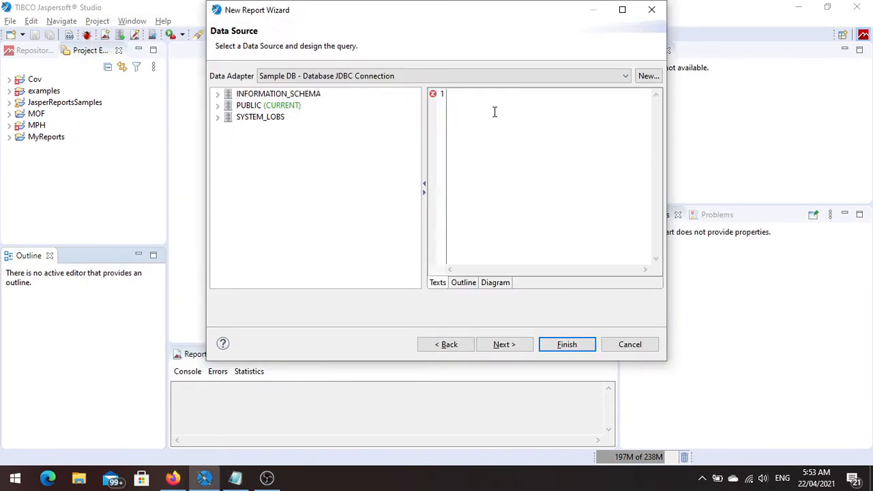
{"action": "key", "text": "ctrl+v"}
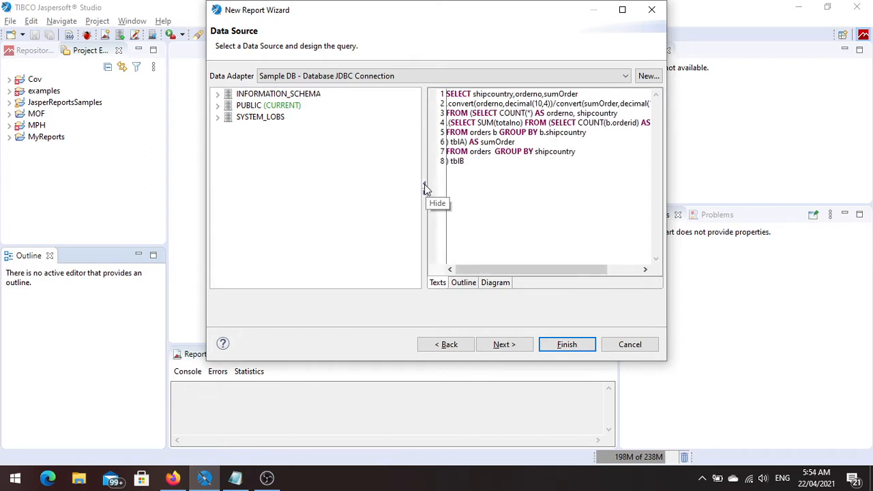
Look through the tables of the PUBLIC schema and hide the schema tree to show the full query.
{"action": "left_click", "coordinate": [217, 105]}
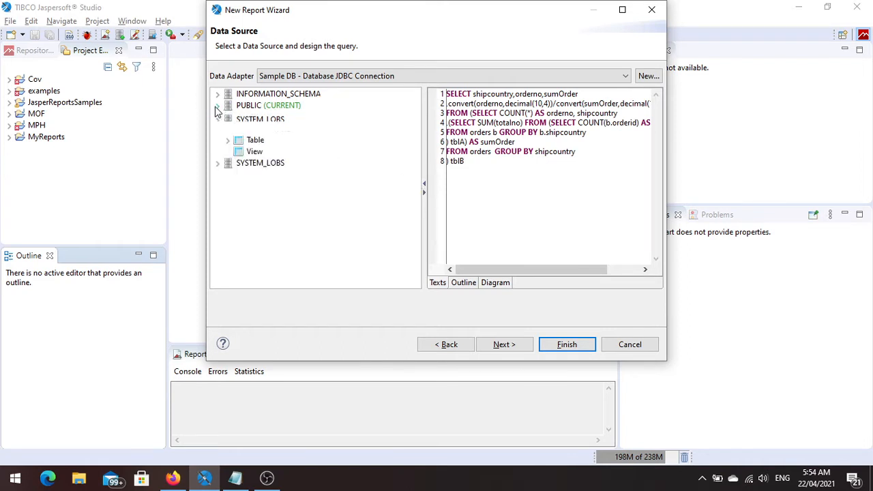
{"action": "left_click", "coordinate": [228, 140]}
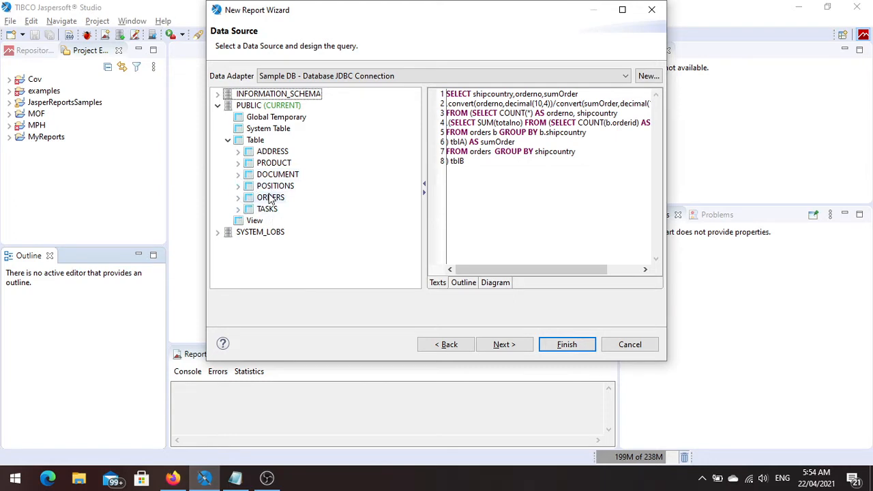
{"action": "left_click", "coordinate": [425, 188]}
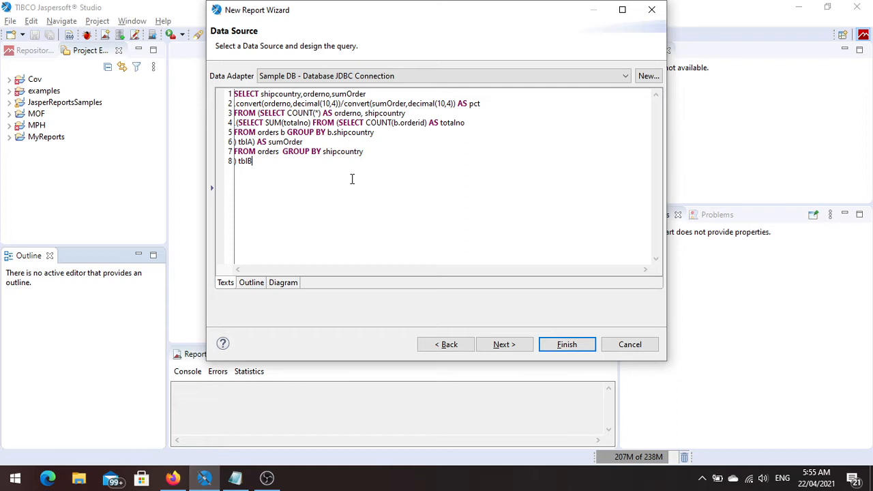
In Notepad, put the convert expression and its AS pct alias on separate lines, with a blank line before the outer FROM.
{"action": "key", "text": "alt+Tab"}
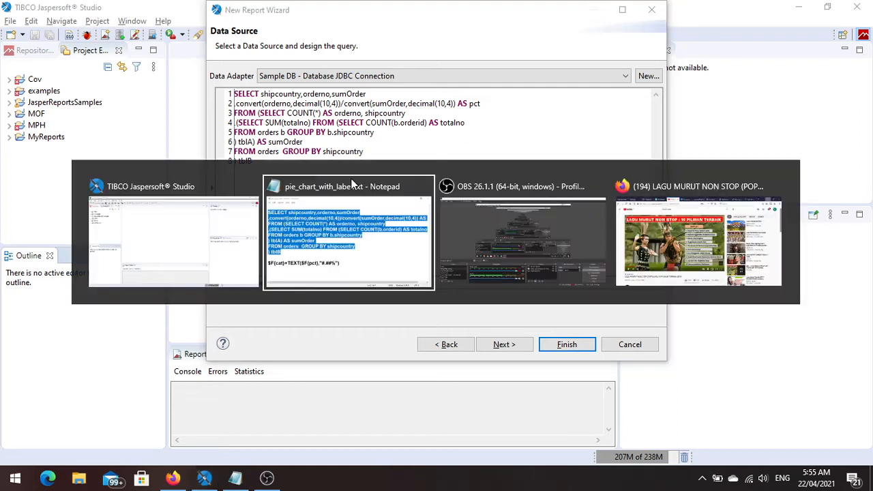
{"action": "left_click", "coordinate": [370, 186]}
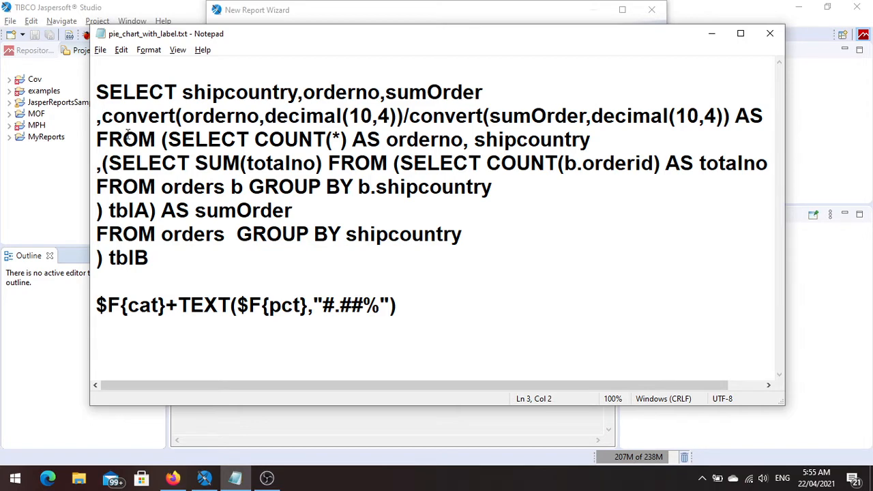
{"action": "key", "text": "Return"}
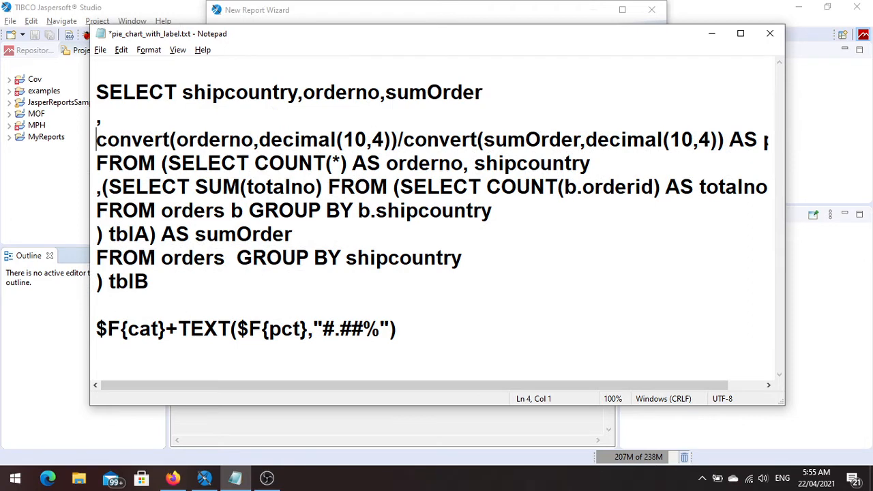
{"action": "left_click", "coordinate": [729, 140]}
{"action": "key", "text": "Return"}
{"action": "key", "text": "Down"}
{"action": "key", "text": "Return"}
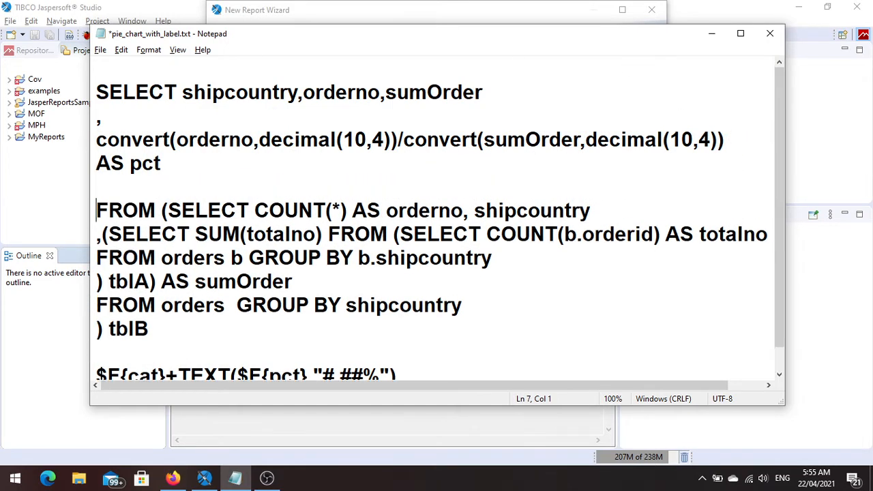
{"action": "key", "text": "Up"}
{"action": "key", "text": "Up"}
{"action": "key", "text": "Up"}
{"action": "key", "text": "Down"}
{"action": "key", "text": "Right"}
{"action": "key", "text": "Right"}
{"action": "key", "text": "Right"}
{"action": "key", "text": "Right"}
{"action": "key", "text": "Right"}
{"action": "key", "text": "Up"}
Insert a separator line of // and dashes between the query and the $F{cat} label expression.
{"action": "left_click", "coordinate": [97, 349]}
{"action": "type", "text": "//---------------------------------------"}
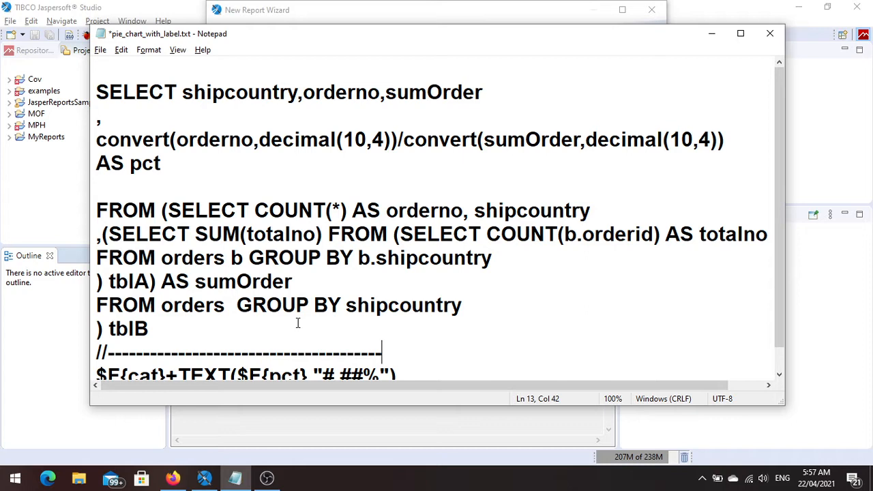
Back in Jaspersoft Studio's report wizard, include all dataset fields and generate the report without any grouping.
{"action": "key", "text": "alt+Tab"}
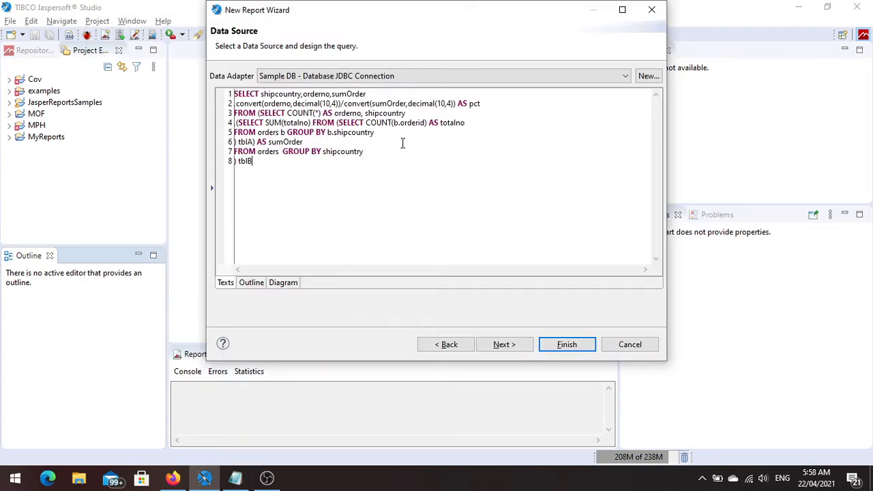
{"action": "left_click", "coordinate": [501, 345]}
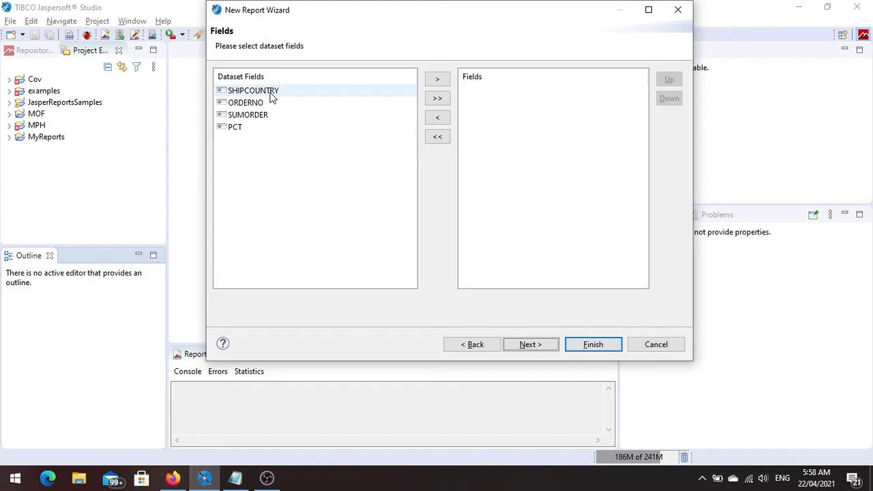
{"action": "left_click", "coordinate": [438, 100]}
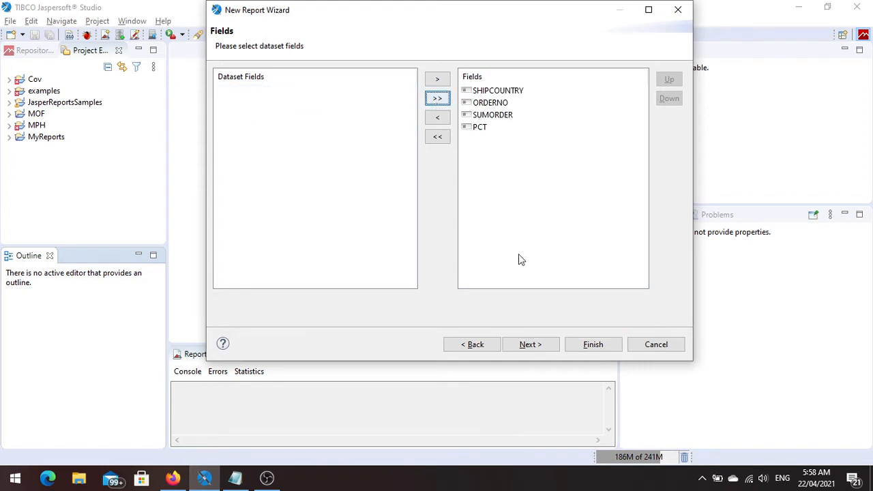
{"action": "left_click", "coordinate": [531, 345]}
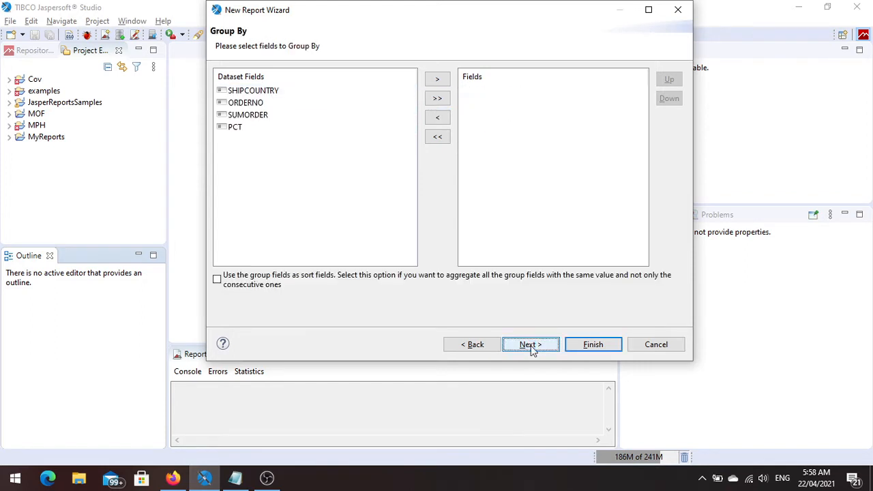
{"action": "left_click", "coordinate": [530, 345]}
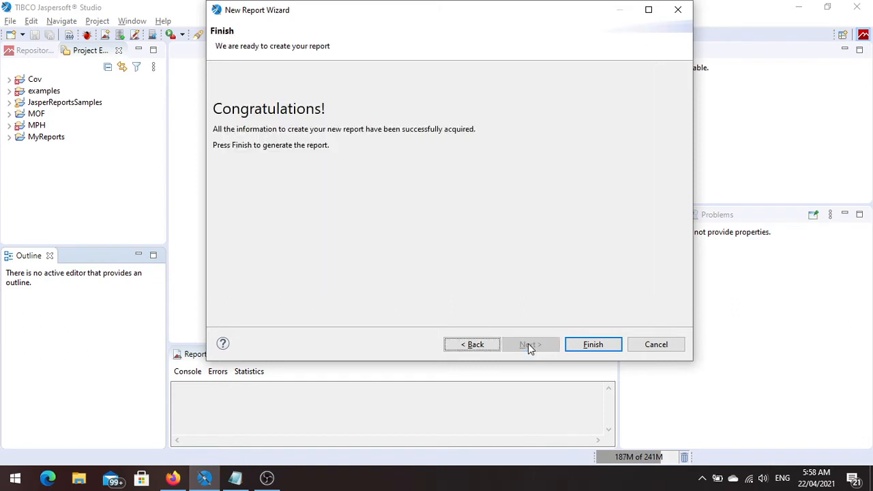
{"action": "left_click", "coordinate": [592, 346]}
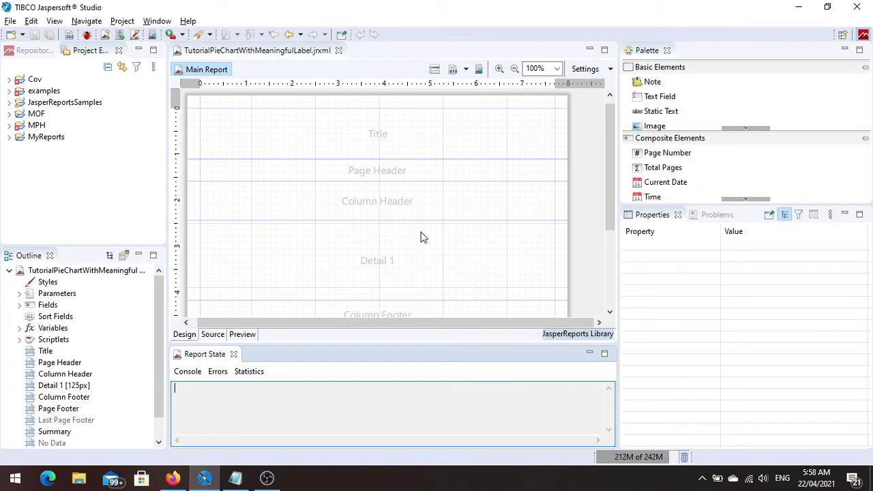
Delete the Page Header and Column Footer bands from the report.
{"action": "right_click", "coordinate": [379, 179]}
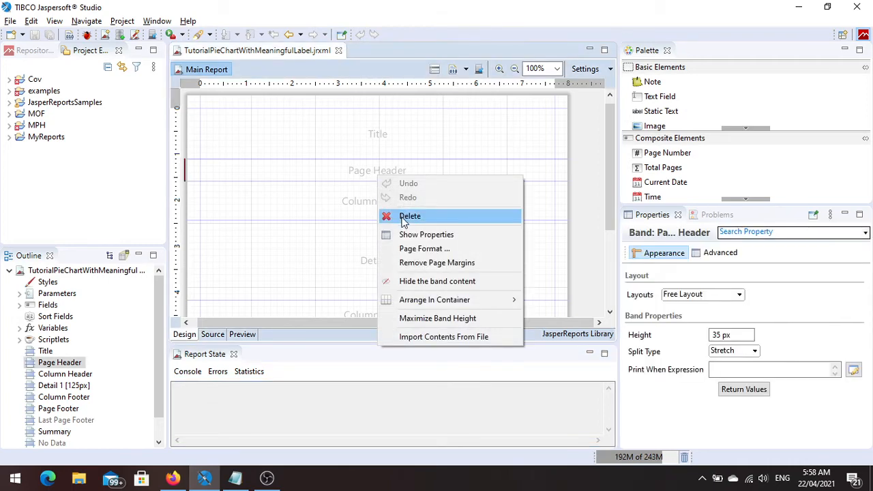
{"action": "left_click", "coordinate": [410, 216]}
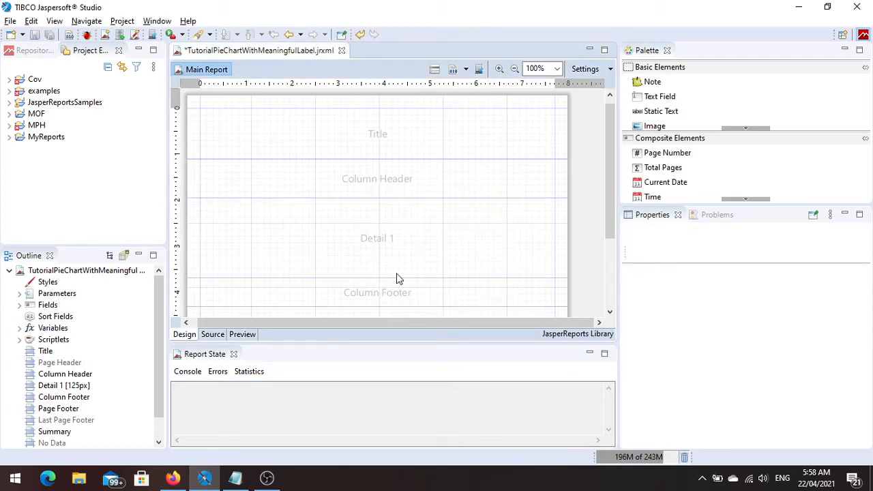
{"action": "right_click", "coordinate": [375, 294]}
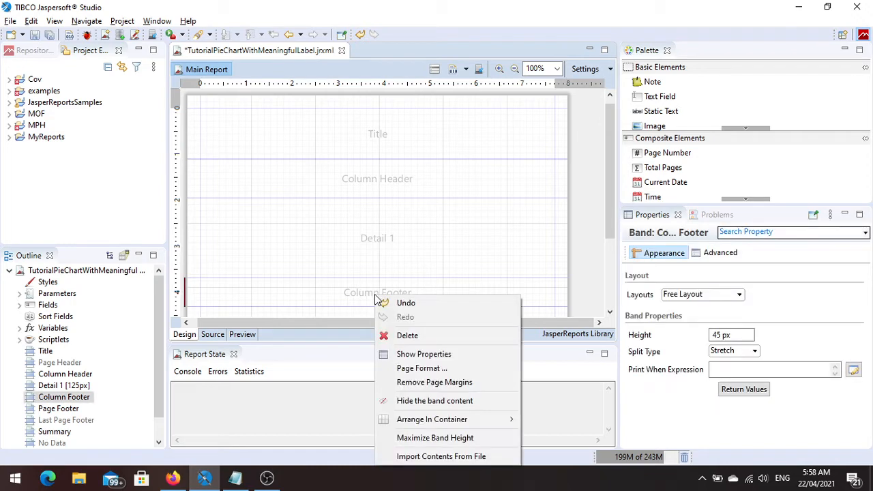
{"action": "left_click", "coordinate": [407, 337]}
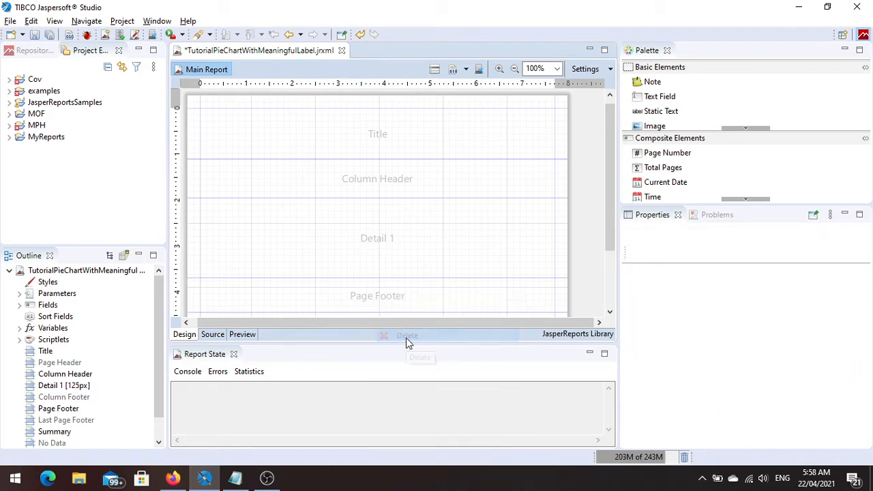
Delete the Page Footer band and add a static text element to the Title band.
{"action": "right_click", "coordinate": [393, 302]}
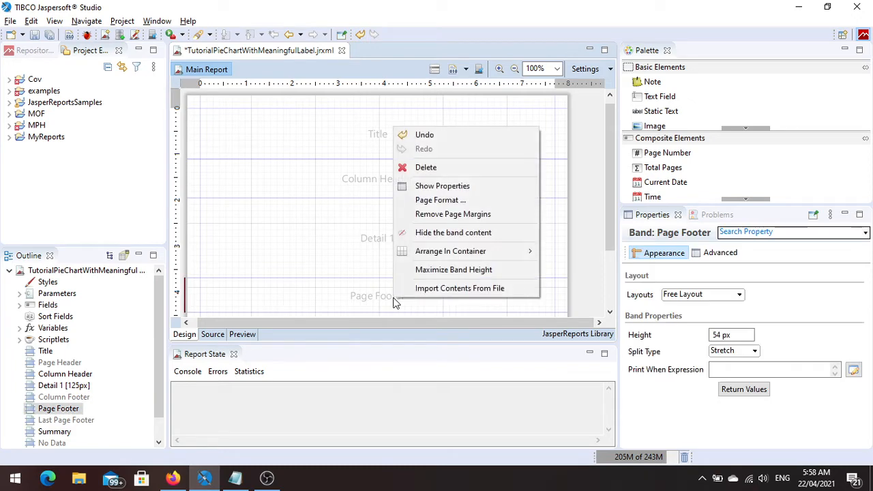
{"action": "left_click", "coordinate": [426, 169]}
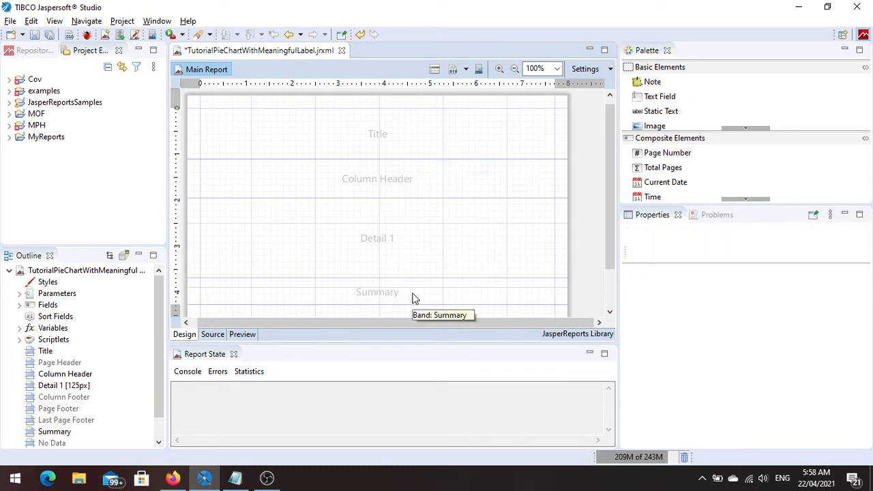
{"action": "left_click", "coordinate": [660, 112]}
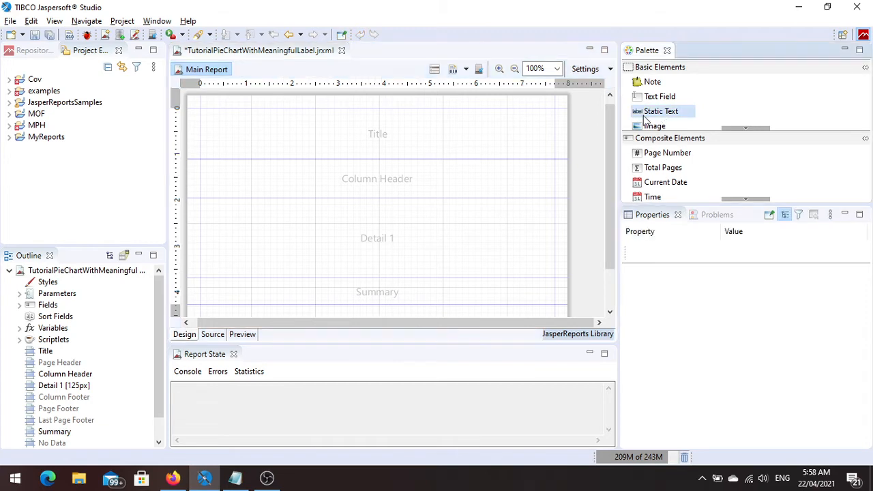
{"action": "left_click_drag", "start_coordinate": [646, 120], "coordinate": [367, 128]}
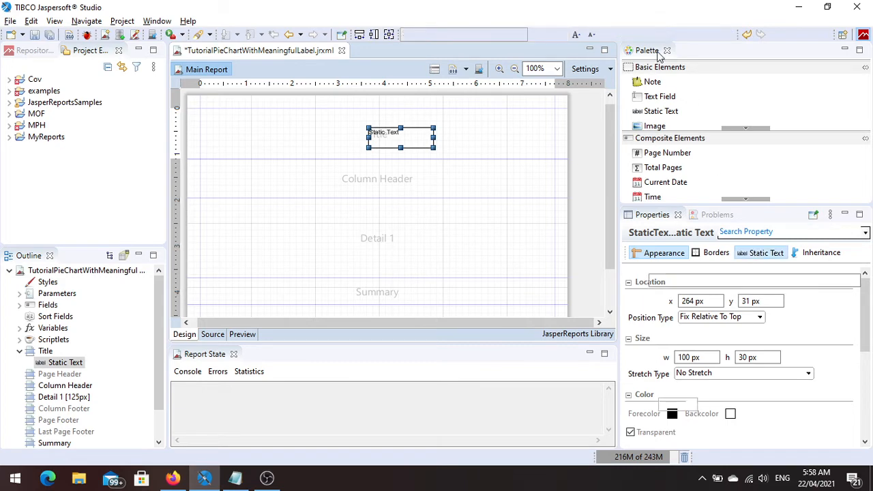
Set the static text to "Pie Chart with Meaningful Label: By" followed by the author's first name.
{"action": "left_click", "coordinate": [765, 252]}
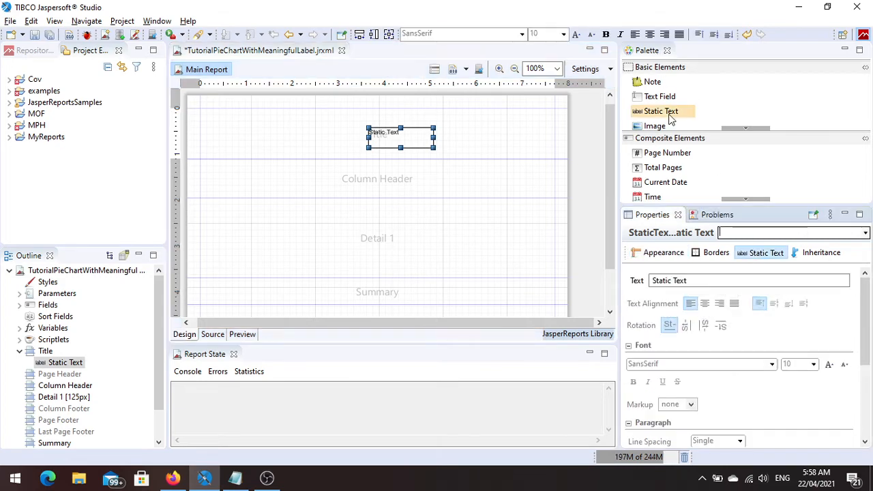
{"action": "triple_click", "coordinate": [715, 284]}
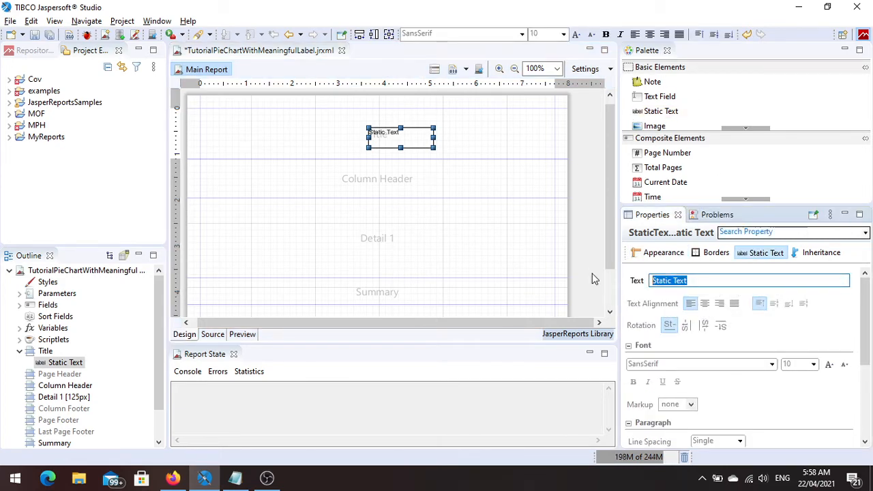
{"action": "type", "text": "Pie Chart with"}
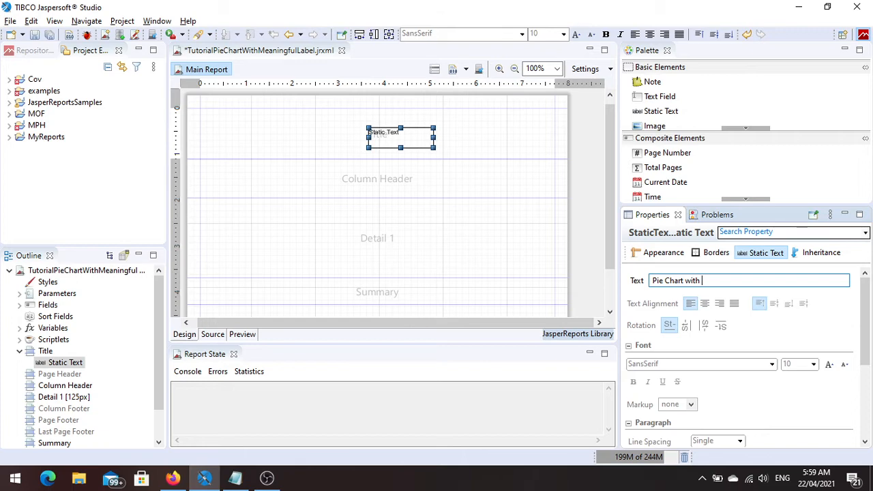
{"action": "type", "text": "M"}
{"action": "type", "text": ": By Raj"}
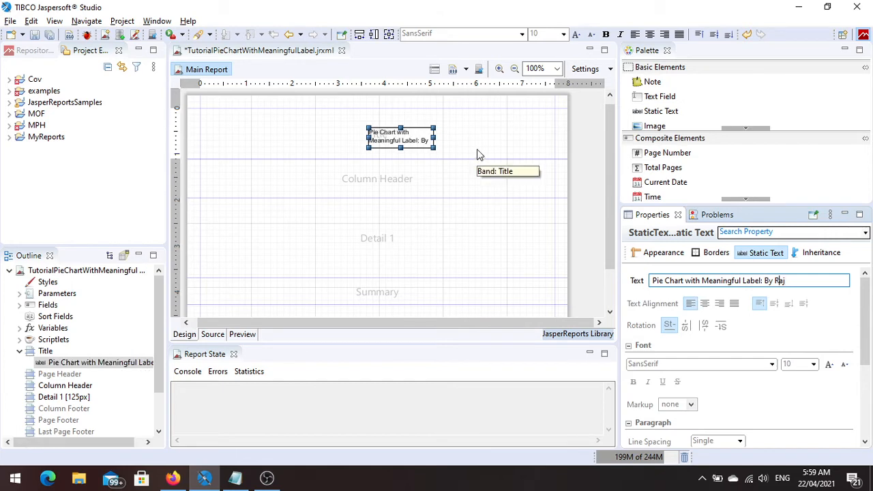
Centre the title text, make it bold and enlarge its font to size 16.
{"action": "left_click", "coordinate": [650, 34]}
{"action": "left_click", "coordinate": [606, 35]}
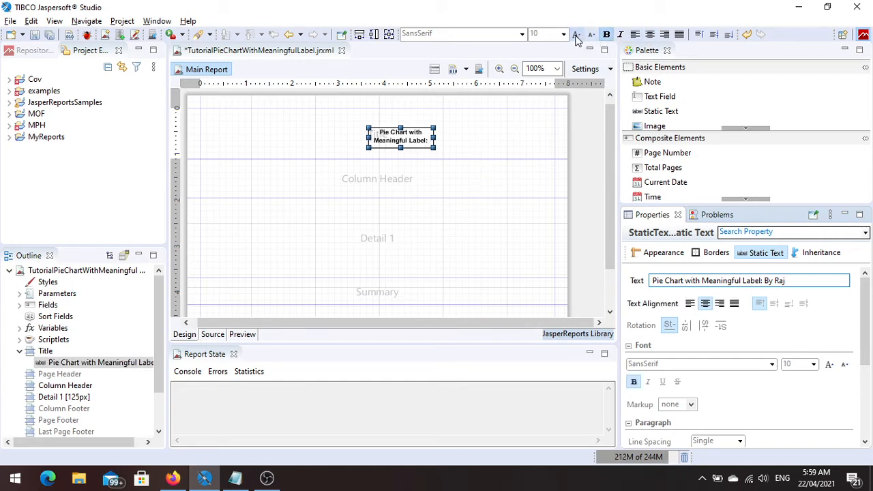
{"action": "left_click", "coordinate": [576, 36]}
{"action": "left_click", "coordinate": [577, 35]}
{"action": "left_click", "coordinate": [576, 35]}
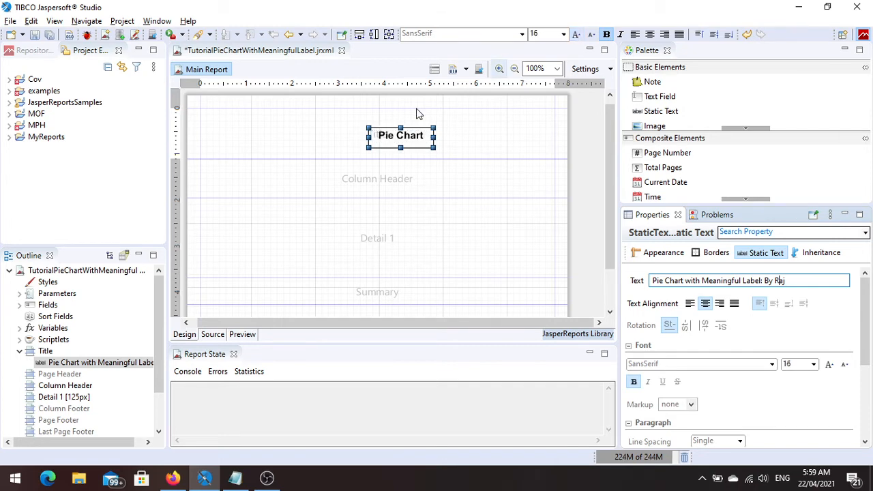
Fit the title to the full container width at the top margin, and shrink the Title band to its content.
{"action": "right_click", "coordinate": [405, 143]}
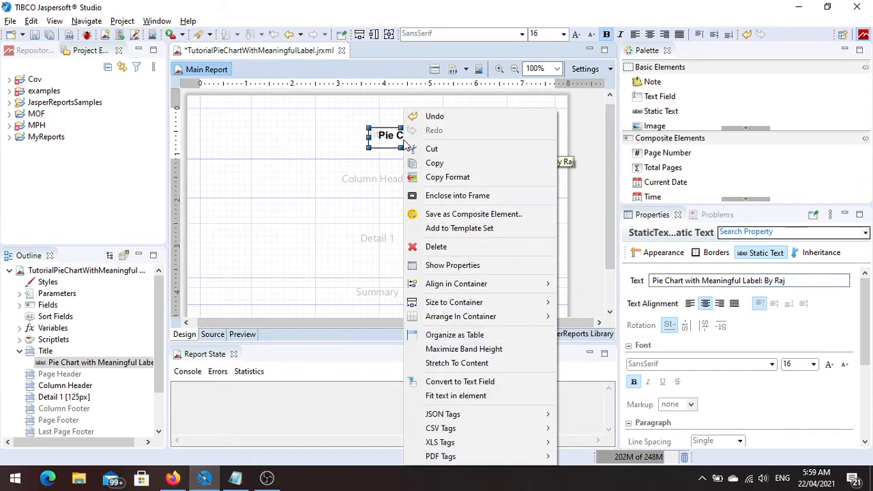
{"action": "mouse_move", "coordinate": [454, 321]}
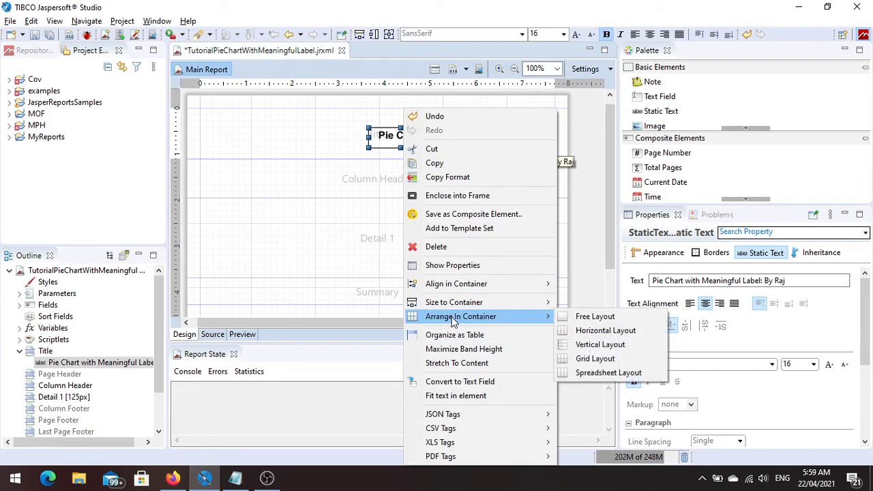
{"action": "mouse_move", "coordinate": [453, 284]}
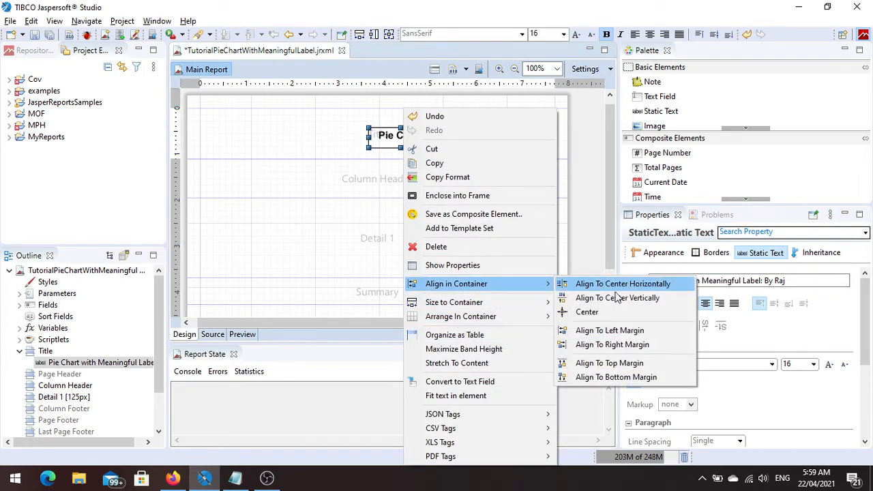
{"action": "left_click", "coordinate": [618, 364]}
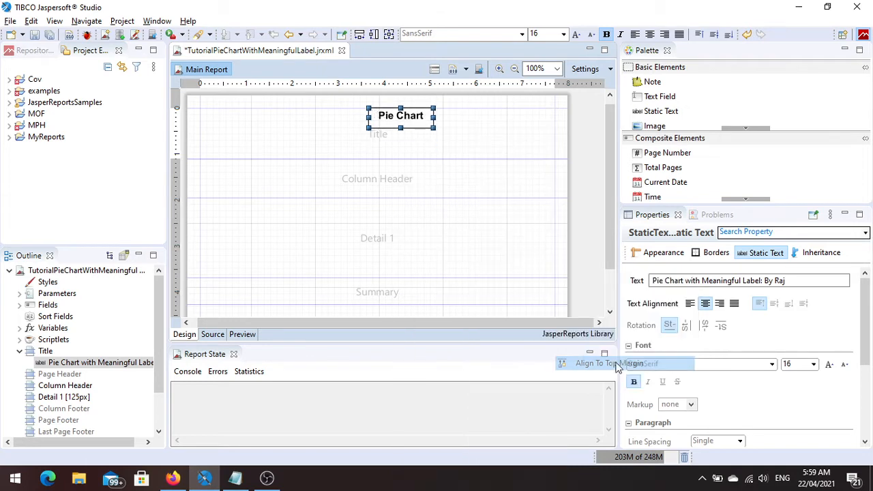
{"action": "right_click", "coordinate": [405, 120]}
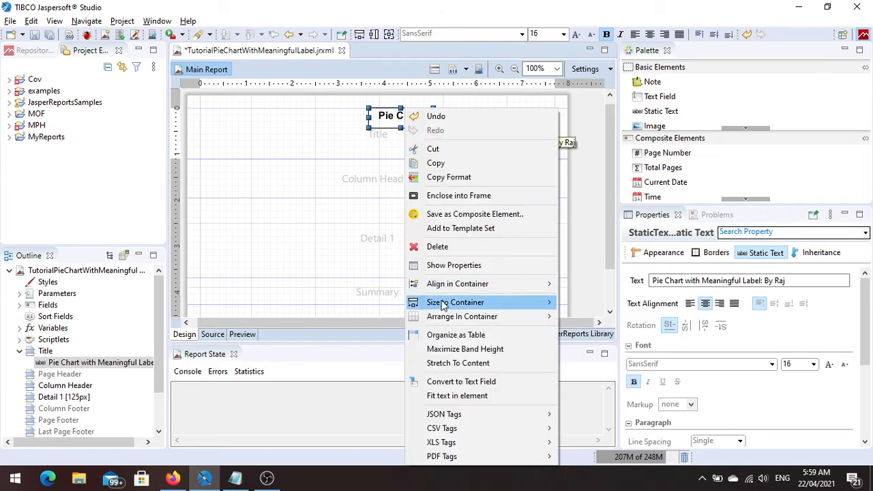
{"action": "mouse_move", "coordinate": [442, 307]}
{"action": "left_click", "coordinate": [588, 302]}
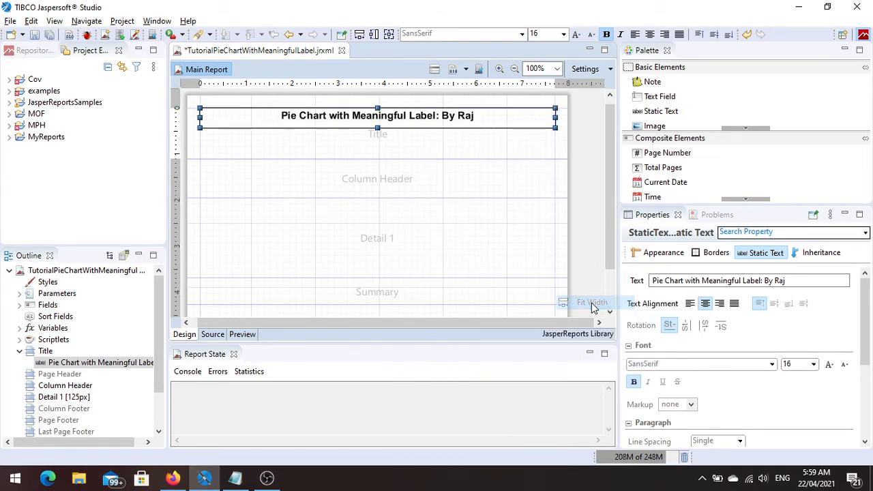
{"action": "double_click", "coordinate": [391, 146]}
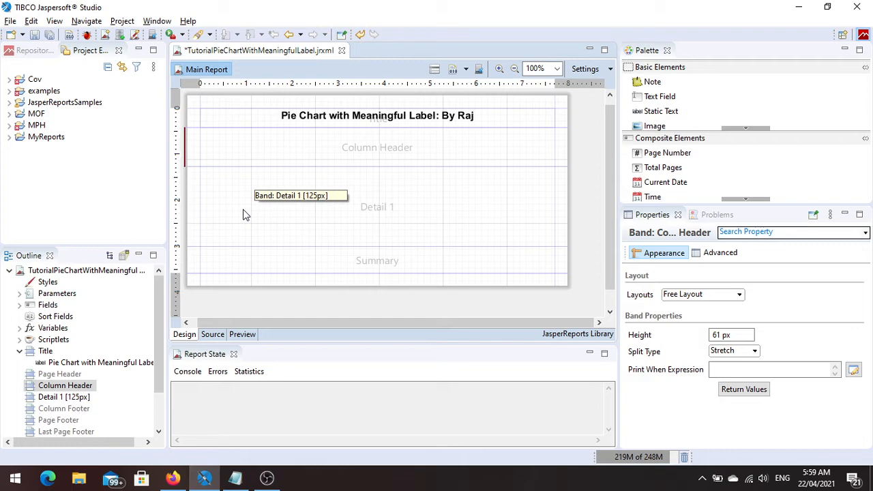
Open the report's dataset and query, read the query's fields again, and widen the Class Type column.
{"action": "left_click", "coordinate": [19, 305]}
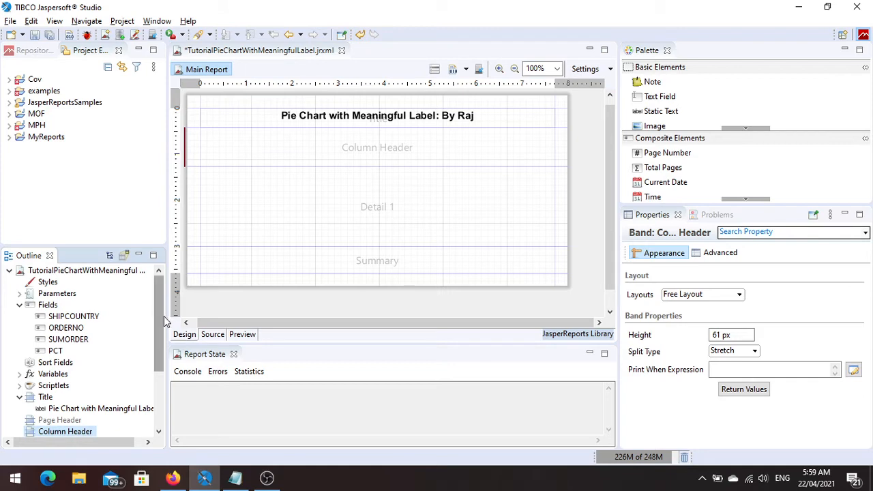
{"action": "right_click", "coordinate": [112, 274]}
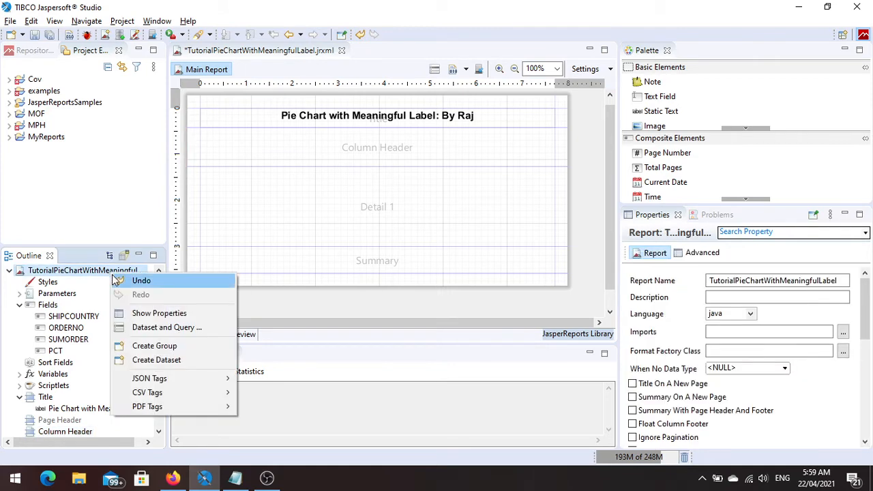
{"action": "left_click", "coordinate": [143, 332]}
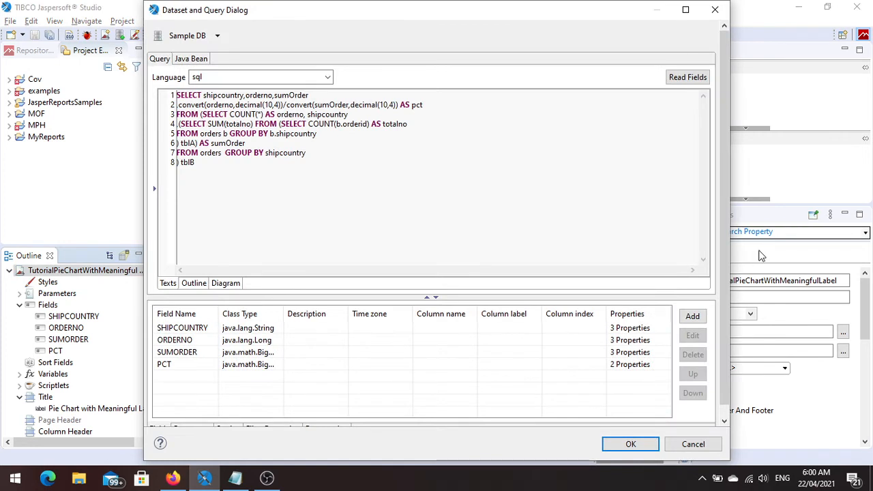
{"action": "scroll", "coordinate": [723, 247], "scroll_direction": "down", "scroll_amount": 1}
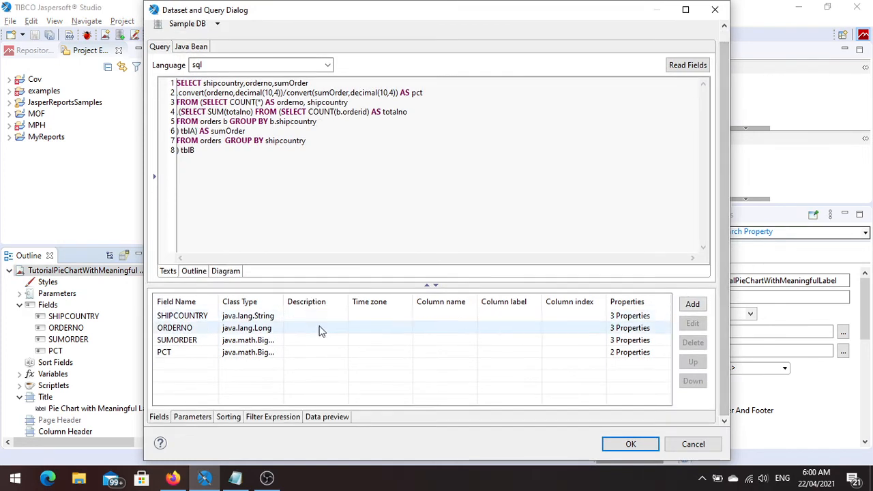
{"action": "left_click", "coordinate": [691, 67]}
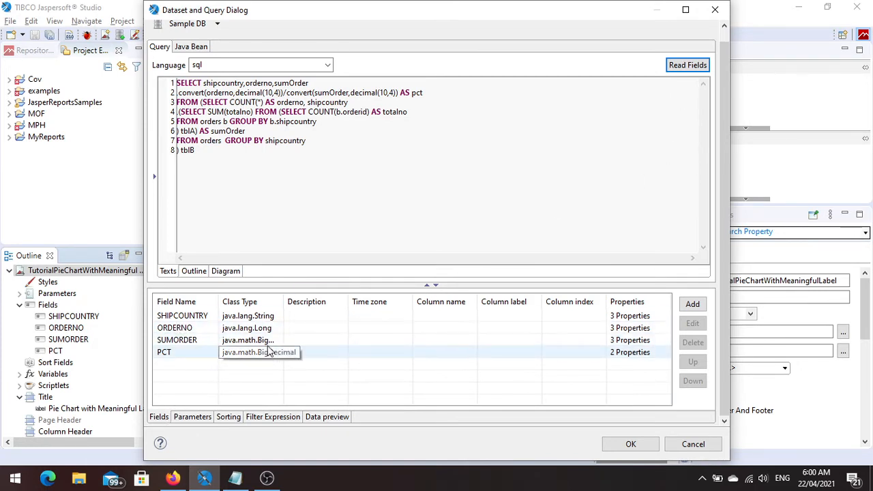
{"action": "left_click_drag", "start_coordinate": [284, 301], "coordinate": [354, 302]}
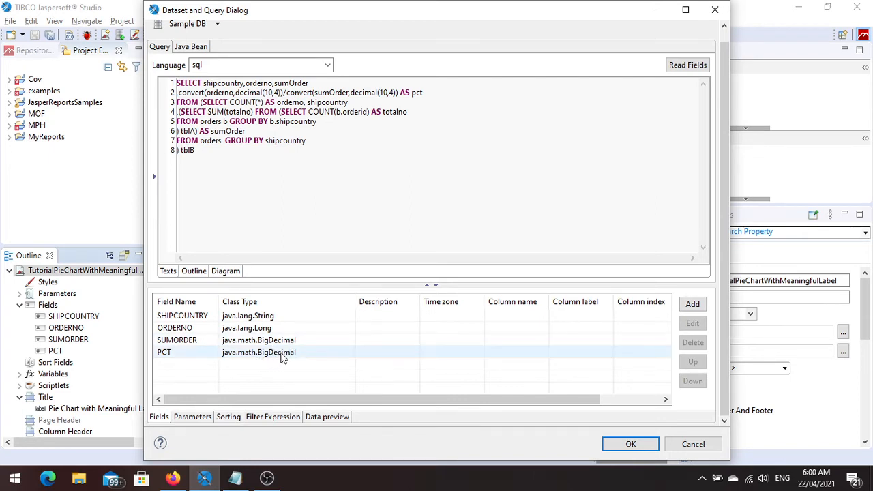
Preview the query's first 10 records, examine the country, order and percentage values, and accept the dataset.
{"action": "left_click", "coordinate": [328, 418]}
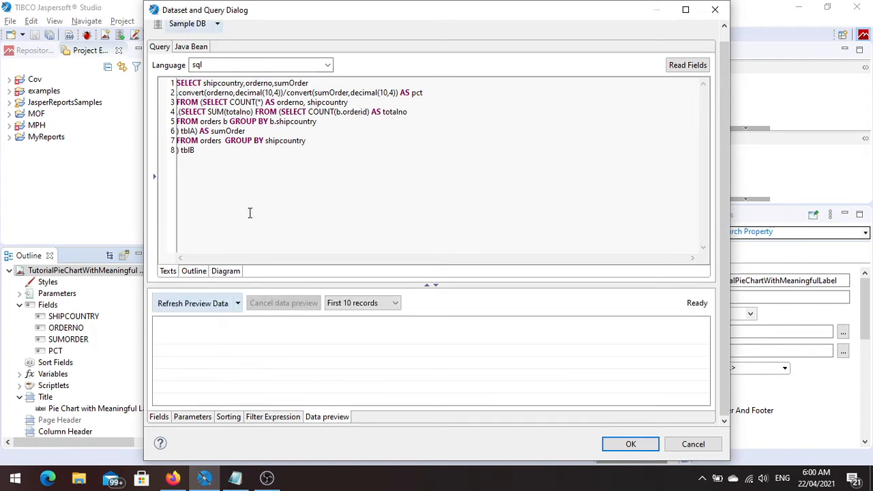
{"action": "left_click", "coordinate": [202, 309]}
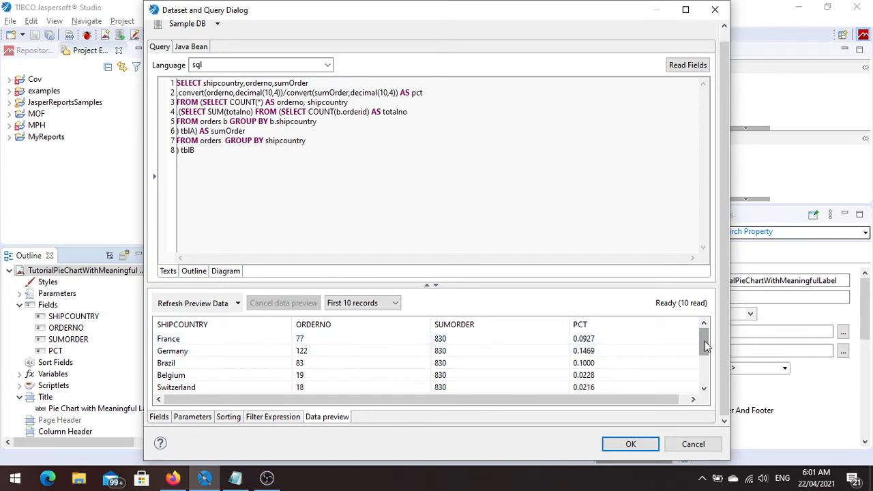
{"action": "left_click_drag", "start_coordinate": [706, 347], "coordinate": [699, 330]}
{"action": "left_click_drag", "start_coordinate": [705, 349], "coordinate": [697, 375]}
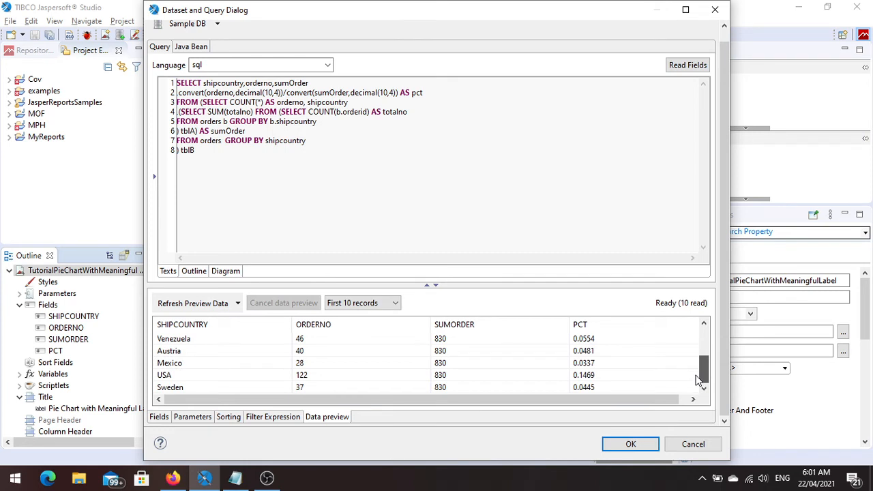
{"action": "left_click", "coordinate": [631, 445]}
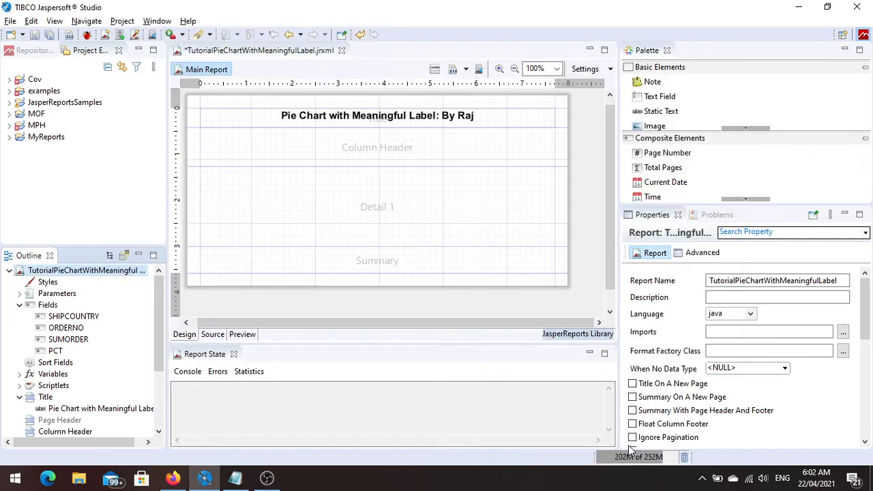
Place the SHIPCOUNTRY, ORDERNO, SUMORDER and PCT fields in the Detail band, and shrink the Detail and Column Header bands to their content.
{"action": "left_click", "coordinate": [65, 319]}
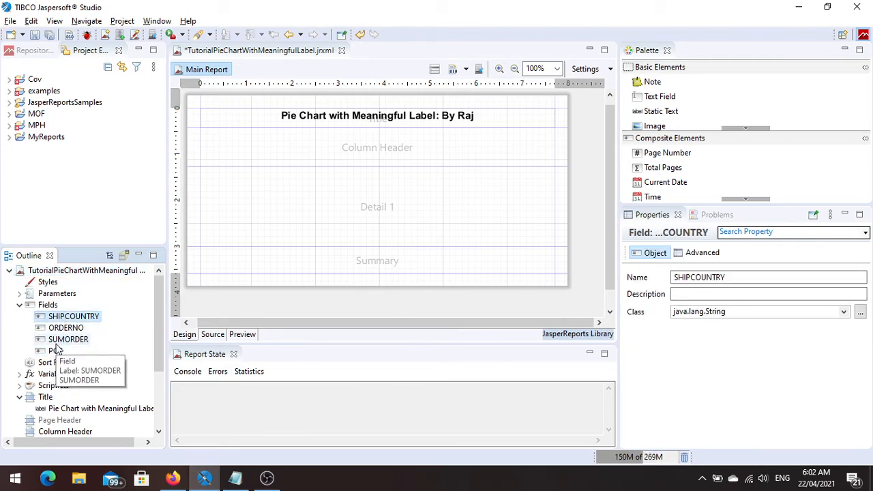
{"action": "left_click", "coordinate": [56, 352], "text": "shift"}
{"action": "left_click_drag", "start_coordinate": [55, 351], "coordinate": [334, 208]}
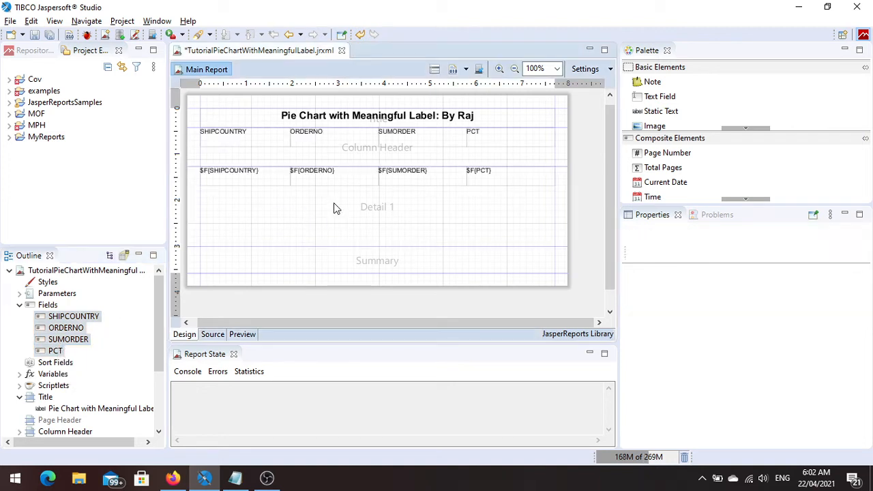
{"action": "double_click", "coordinate": [369, 208]}
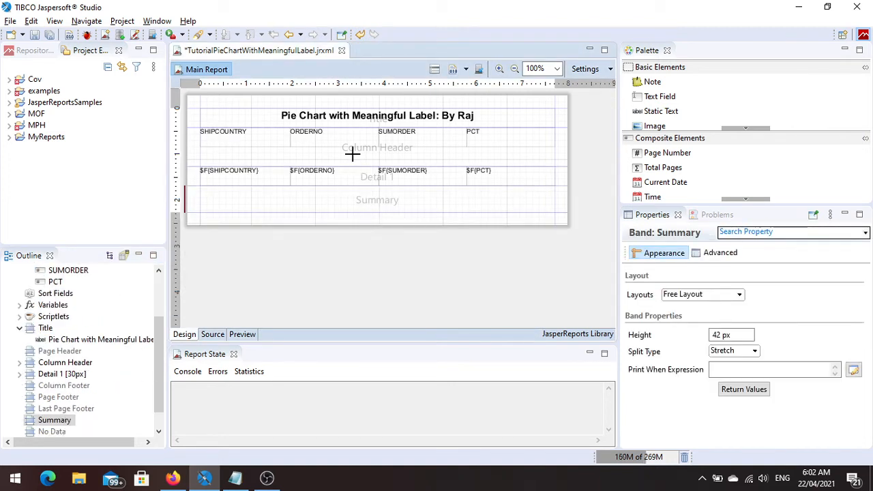
{"action": "double_click", "coordinate": [352, 156]}
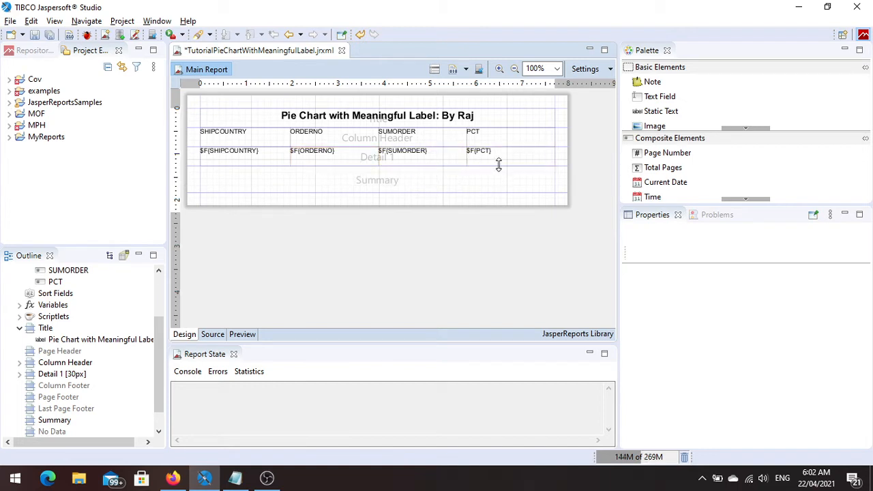
Try reducing the Detail band's height to 22 px, and undo the resize.
{"action": "left_click_drag", "start_coordinate": [498, 165], "coordinate": [499, 158]}
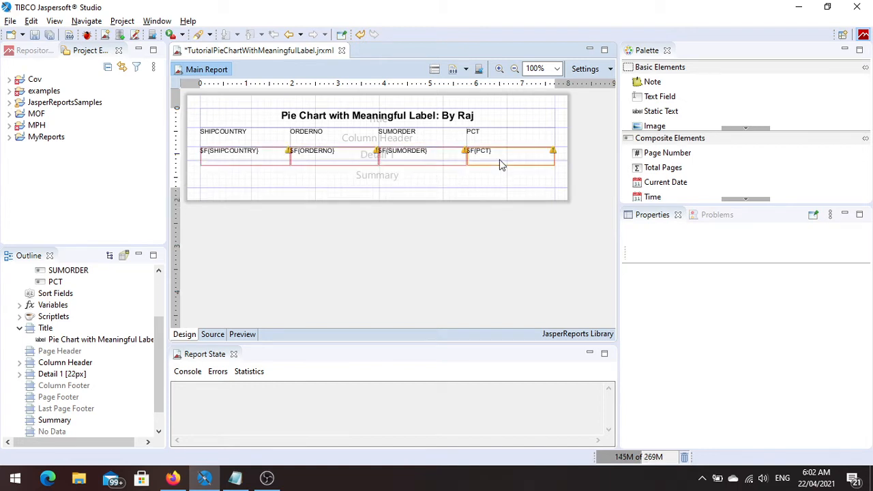
{"action": "key", "text": "ctrl+z"}
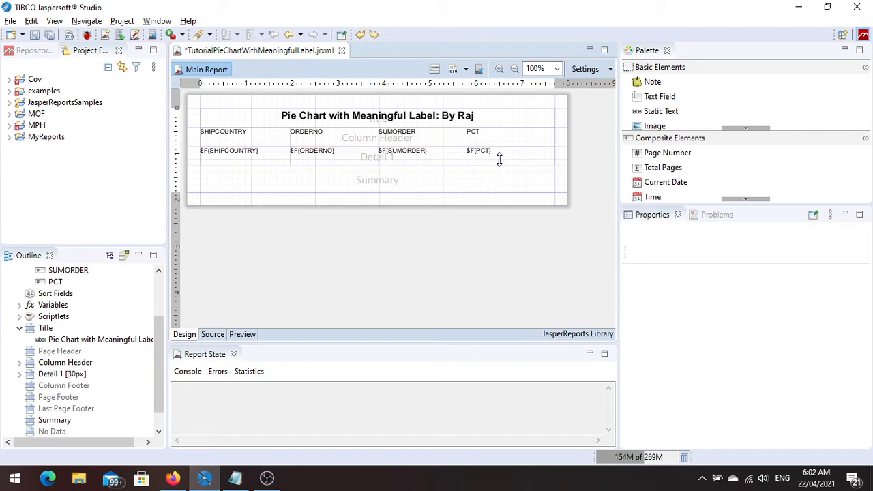
Arrange the field labels and detail fields of the Column Header and Detail bands in a Spreadsheet Layout.
{"action": "left_click", "coordinate": [231, 164]}
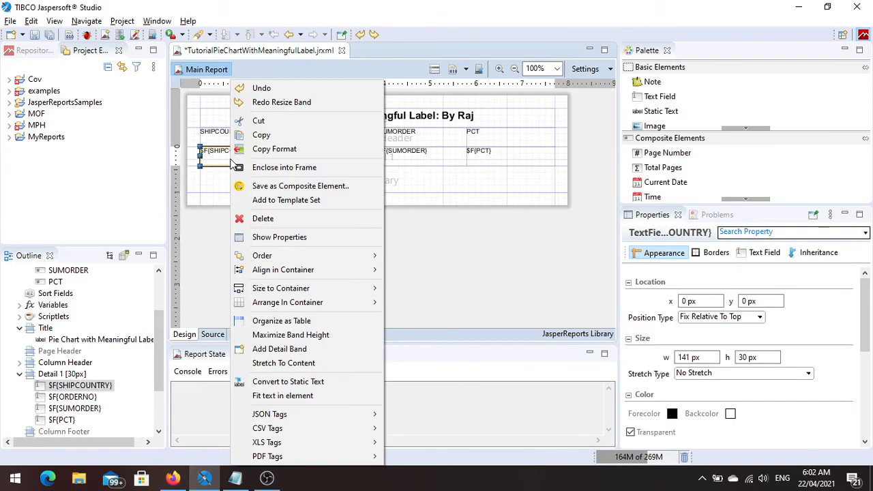
{"action": "right_click", "coordinate": [231, 164]}
{"action": "right_click", "coordinate": [205, 135]}
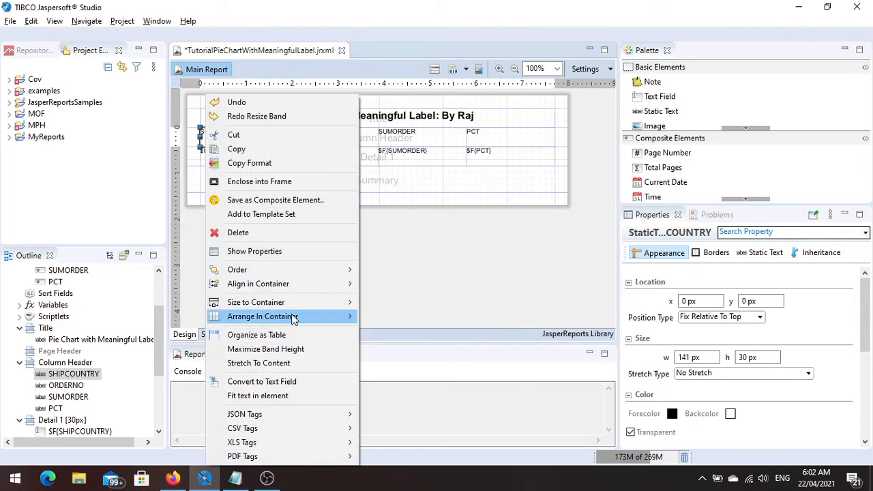
{"action": "mouse_move", "coordinate": [294, 318]}
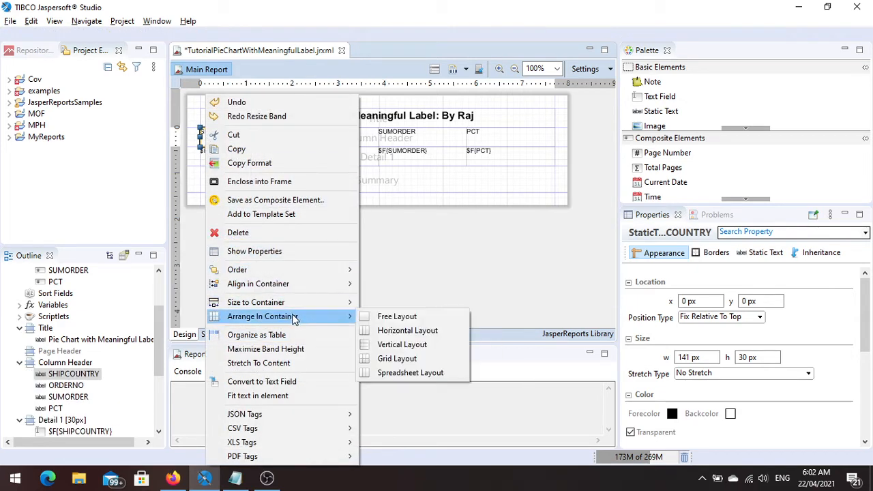
{"action": "left_click", "coordinate": [419, 373]}
Reduce the Detail band and its fields to a height of 22 px, and shrink the Column Header row to match.
{"action": "left_click", "coordinate": [502, 154]}
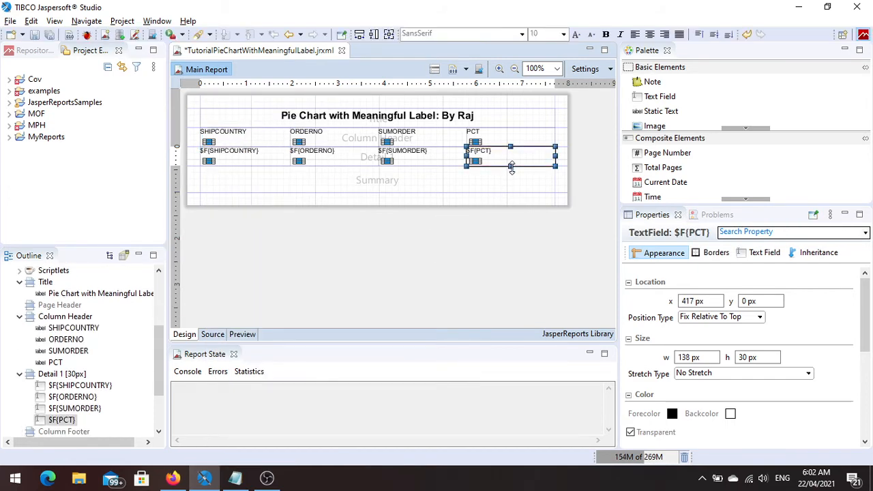
{"action": "left_click_drag", "start_coordinate": [511, 167], "coordinate": [511, 165]}
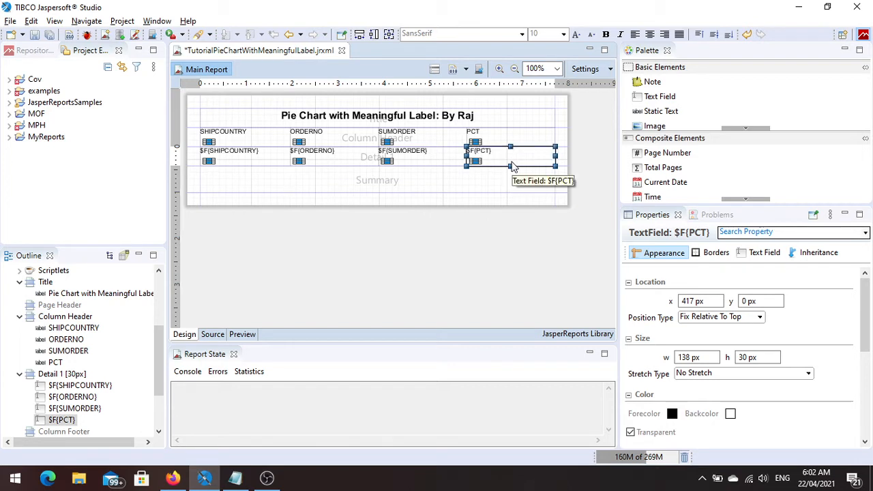
{"action": "left_click_drag", "start_coordinate": [395, 165], "coordinate": [359, 140]}
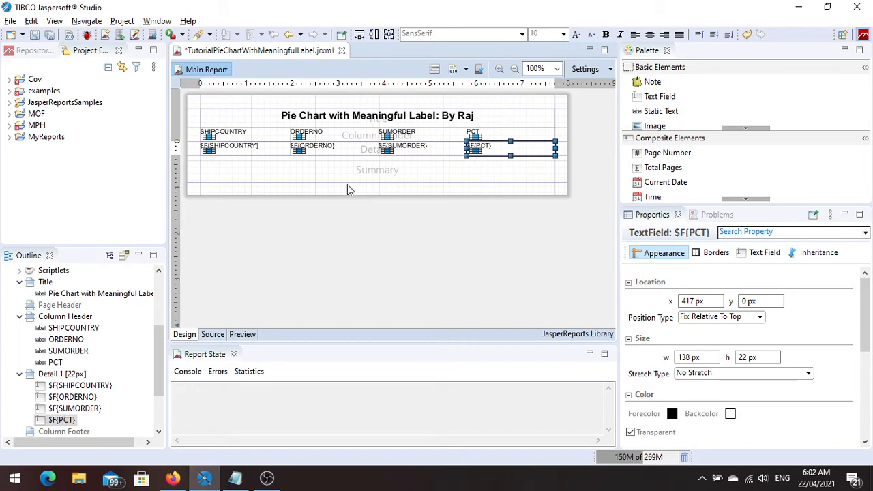
Save the report, preview the listed orders by country, and return to the design.
{"action": "key", "text": "ctrl+s"}
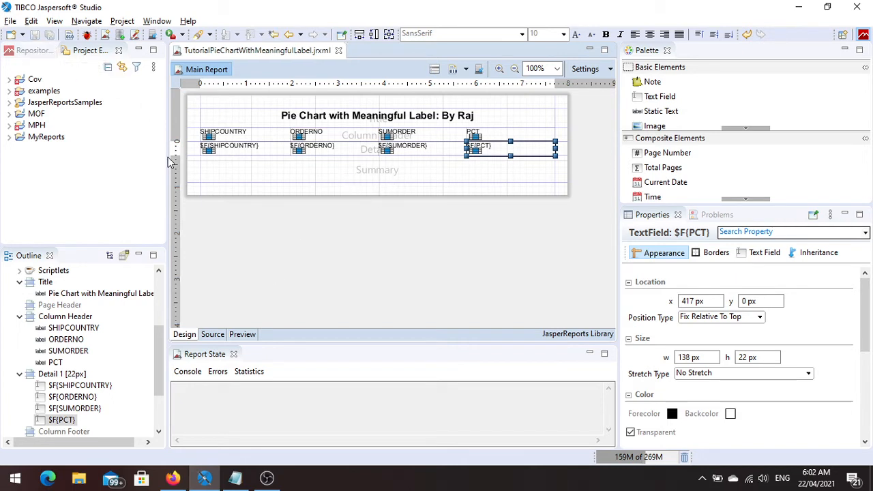
{"action": "left_click", "coordinate": [242, 335]}
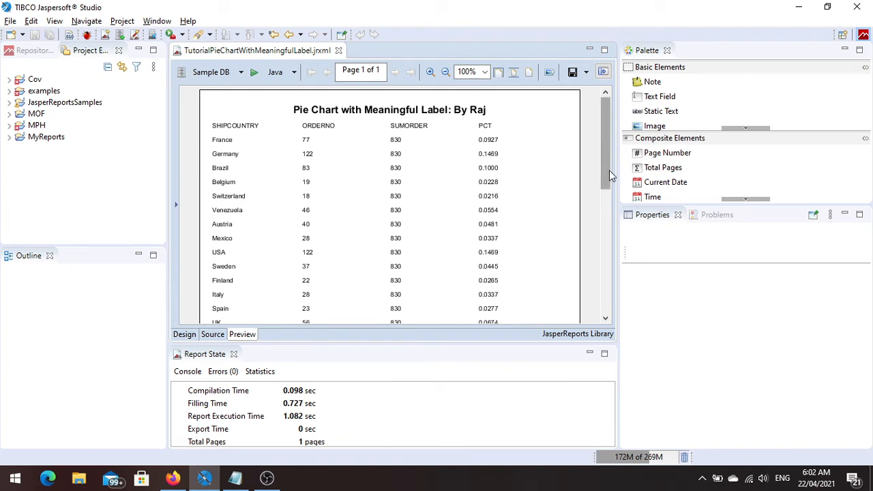
{"action": "left_click", "coordinate": [184, 334]}
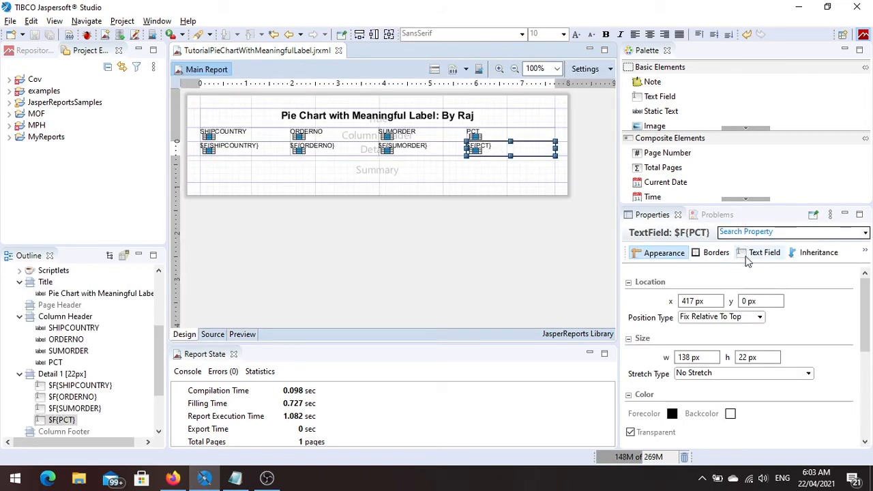
Try to format the PCT detail field with the Percentage category without picking a sample format, and check the preview.
{"action": "left_click", "coordinate": [438, 252]}
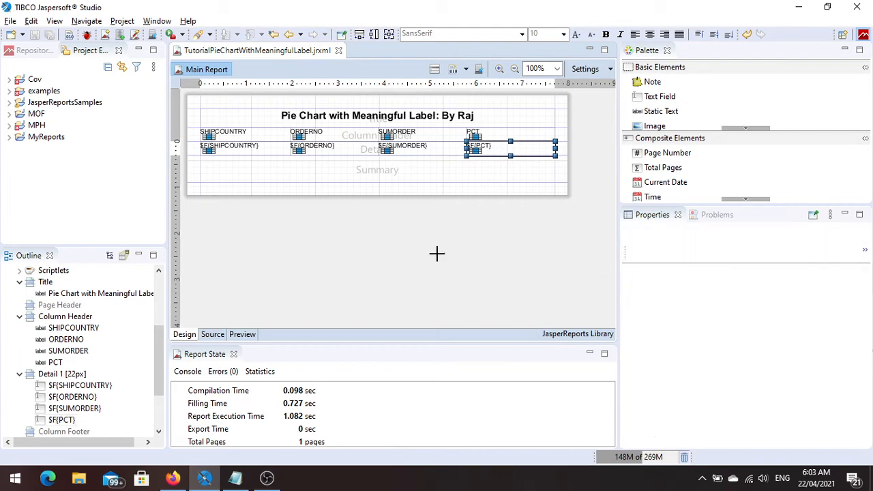
{"action": "left_click", "coordinate": [486, 153]}
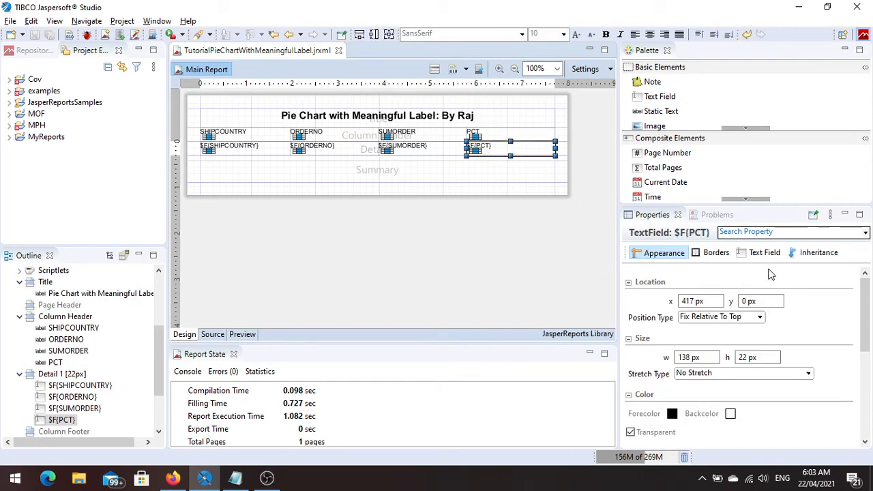
{"action": "left_click", "coordinate": [764, 254]}
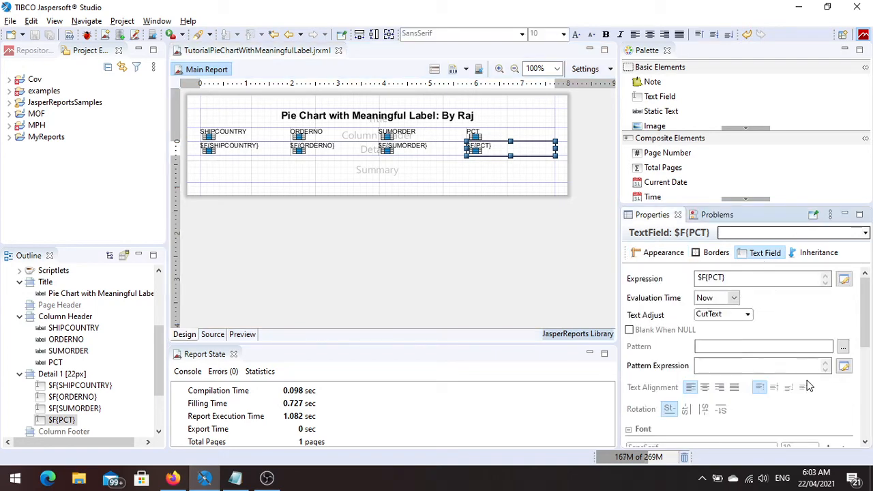
{"action": "left_click", "coordinate": [843, 347]}
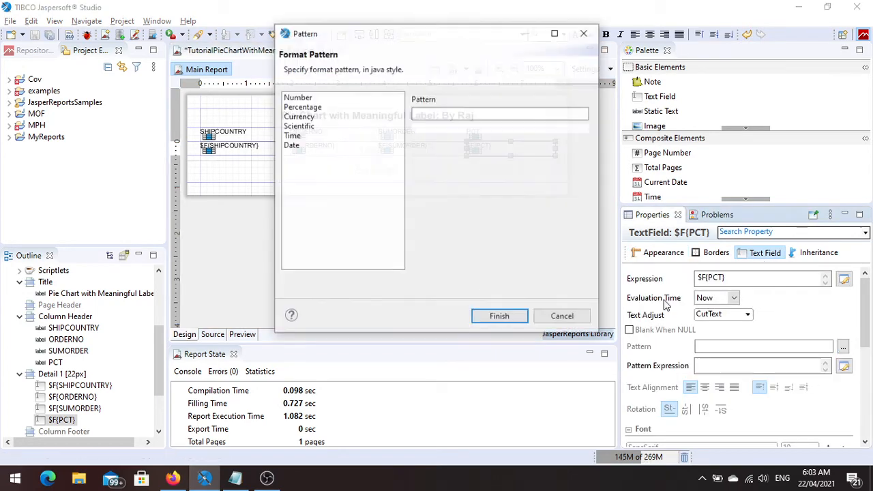
{"action": "left_click", "coordinate": [300, 108]}
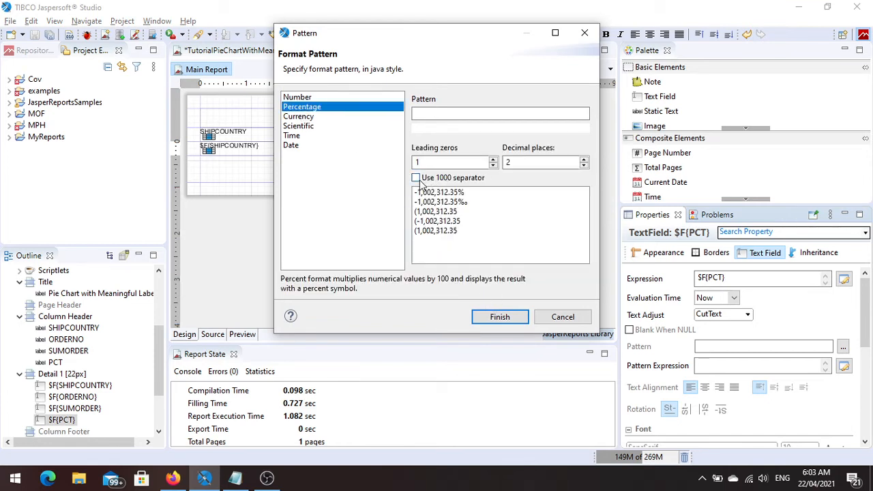
{"action": "left_click", "coordinate": [500, 317]}
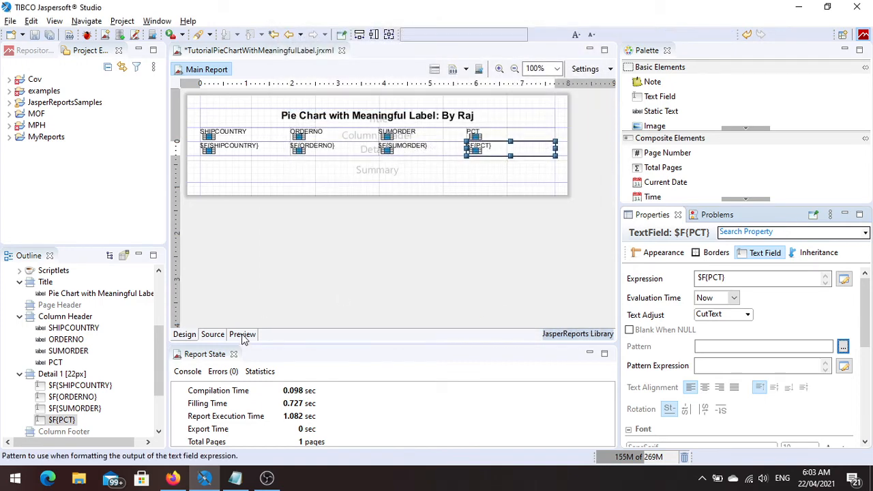
{"action": "left_click", "coordinate": [242, 336]}
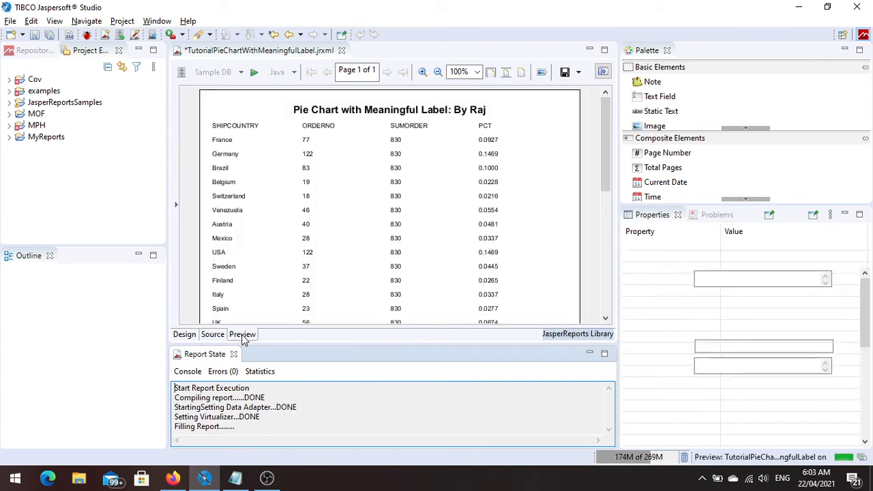
{"action": "left_click", "coordinate": [190, 337]}
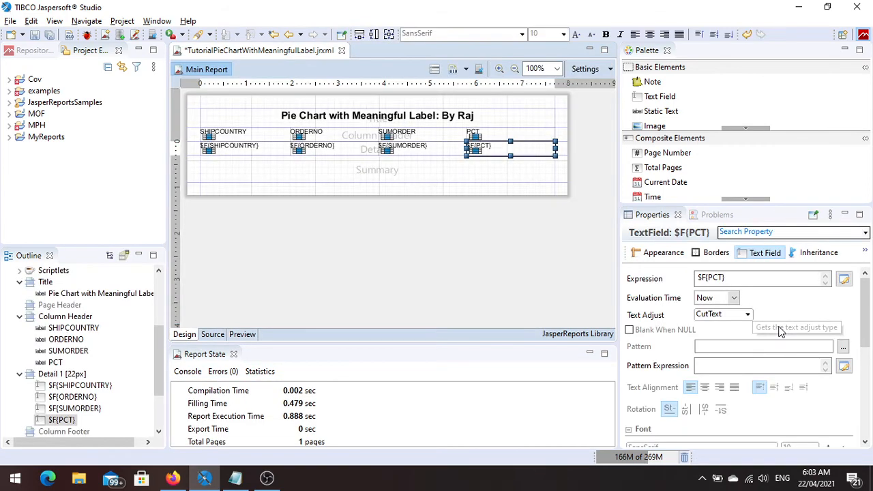
Set the PCT detail field's format pattern to the percentage format #,##0.##%.
{"action": "left_click", "coordinate": [843, 346]}
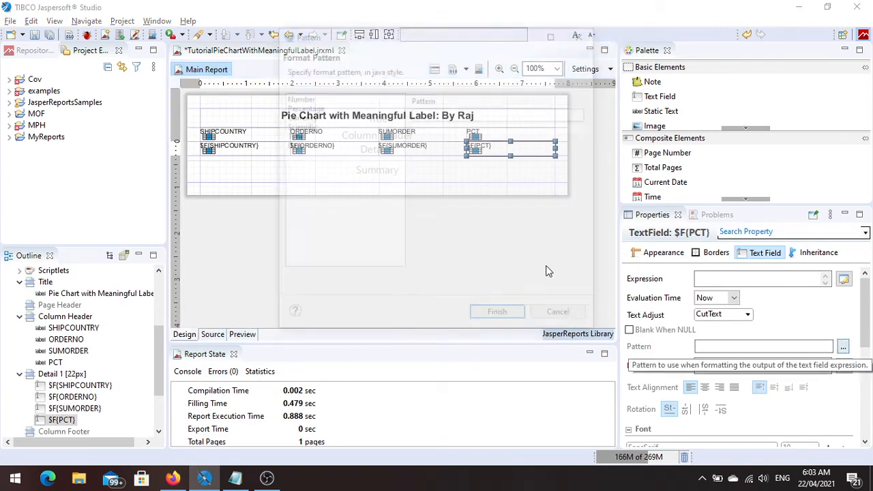
{"action": "left_click", "coordinate": [298, 107]}
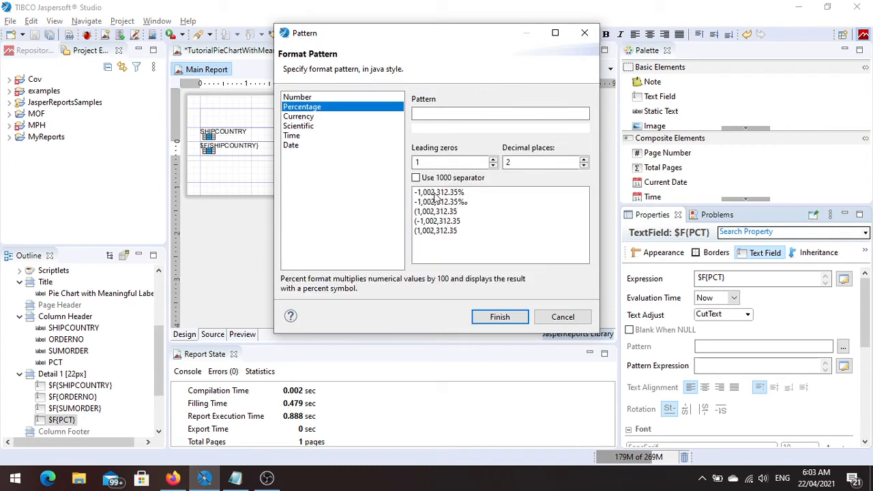
{"action": "left_click", "coordinate": [433, 193]}
{"action": "left_click", "coordinate": [435, 202]}
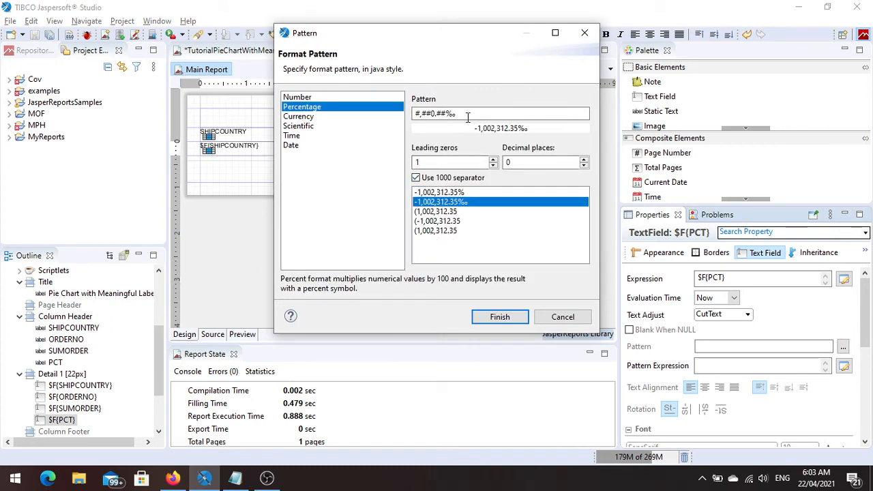
{"action": "left_click", "coordinate": [442, 211]}
{"action": "left_click", "coordinate": [438, 193]}
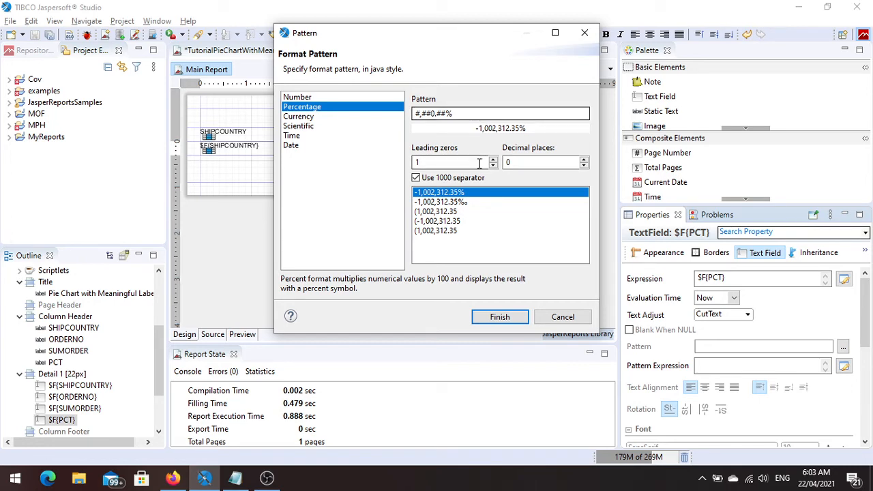
{"action": "left_click", "coordinate": [497, 325]}
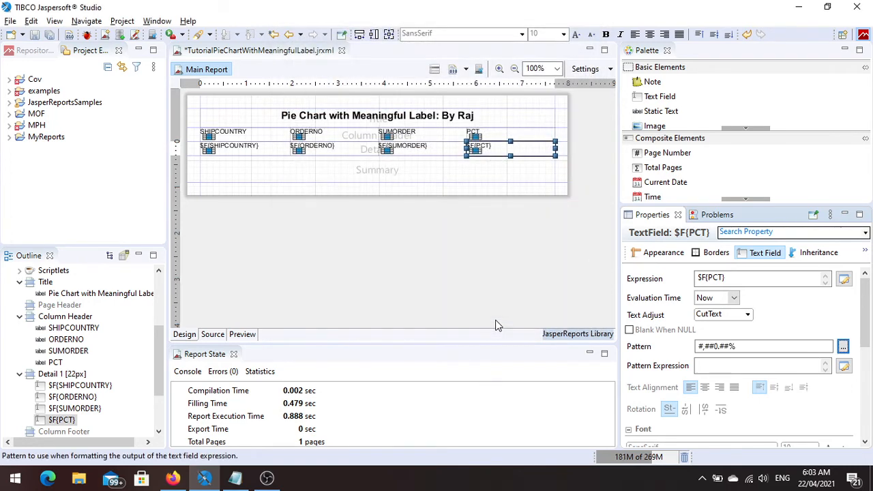
Save the report, check the PCT column's percentage formatting in the preview, and return to the design.
{"action": "key", "text": "ctrl+s"}
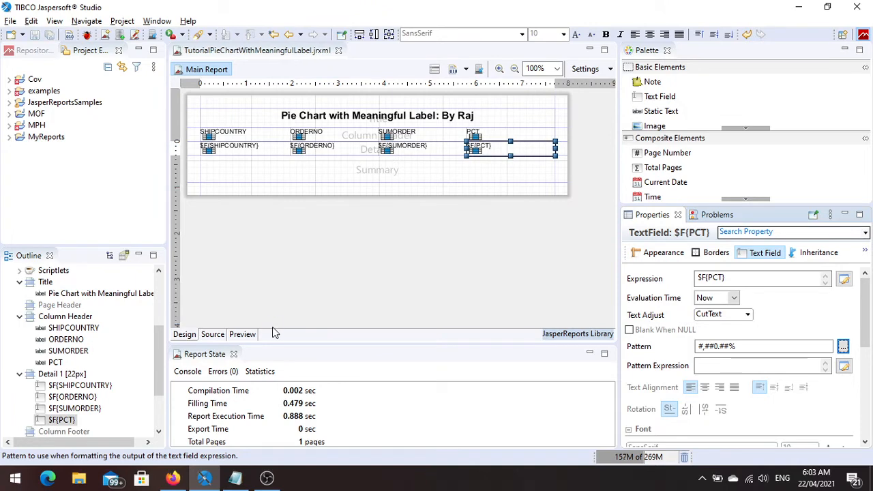
{"action": "left_click", "coordinate": [242, 336]}
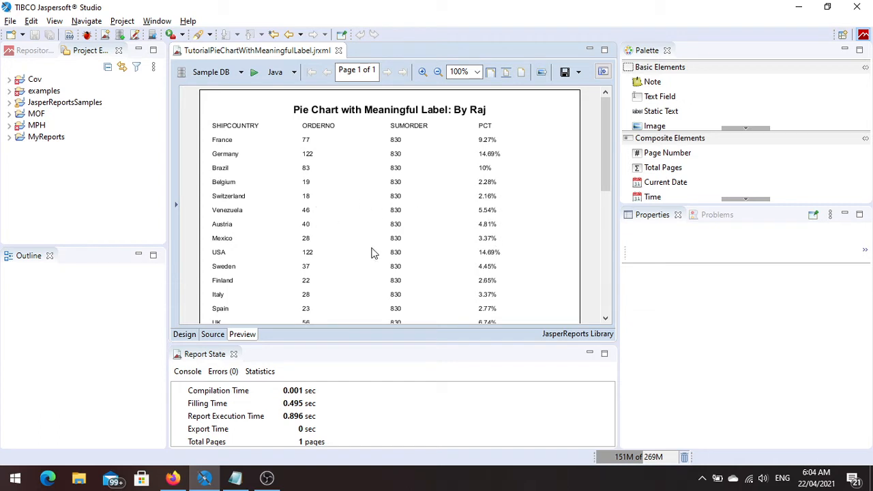
{"action": "left_click", "coordinate": [184, 334]}
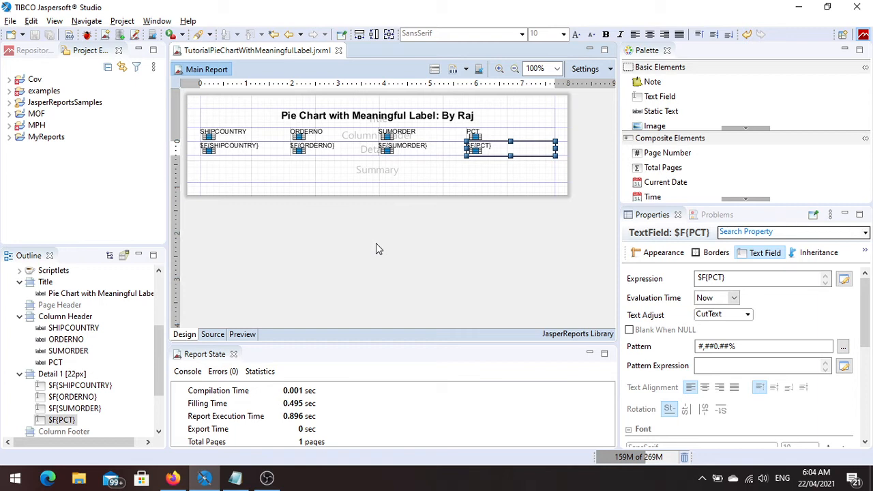
Insert a chart in the Summary band, choose the Pie3D Chart type, and proceed to its data configuration.
{"action": "left_click", "coordinate": [631, 138]}
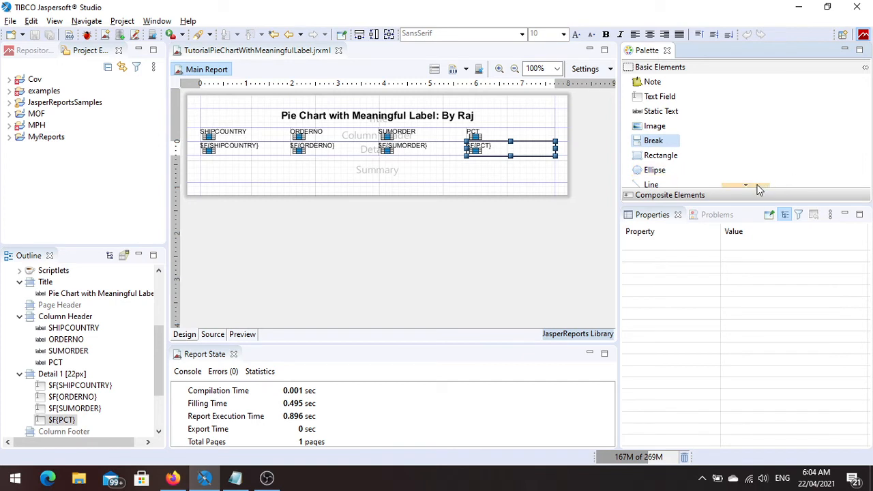
{"action": "scroll", "coordinate": [757, 186], "scroll_direction": "down", "scroll_amount": 4}
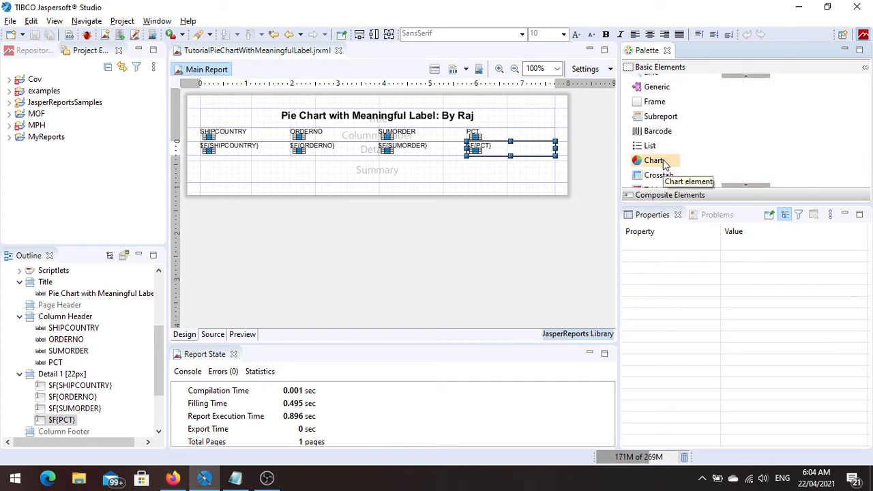
{"action": "left_click_drag", "start_coordinate": [665, 164], "coordinate": [392, 171]}
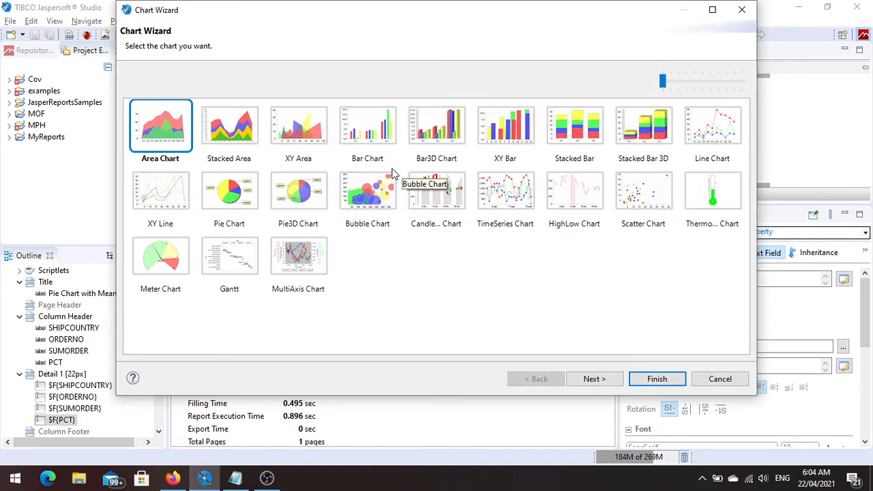
{"action": "left_click", "coordinate": [302, 198]}
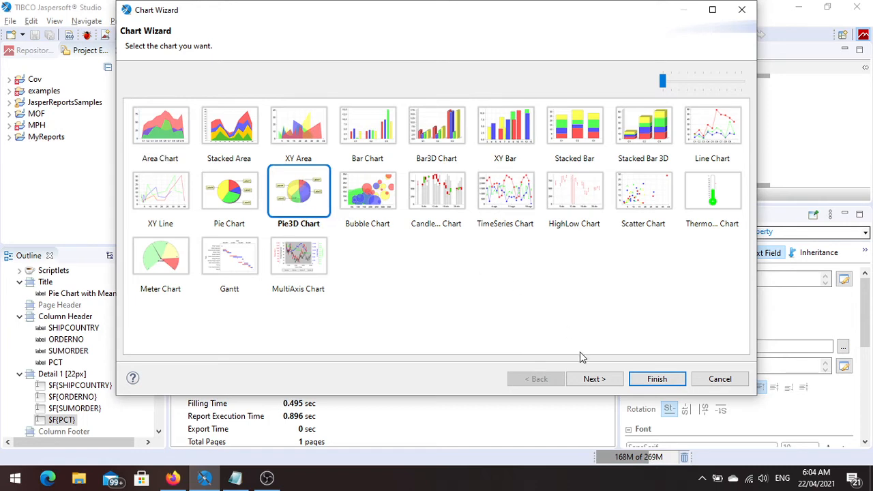
{"action": "left_click", "coordinate": [593, 380]}
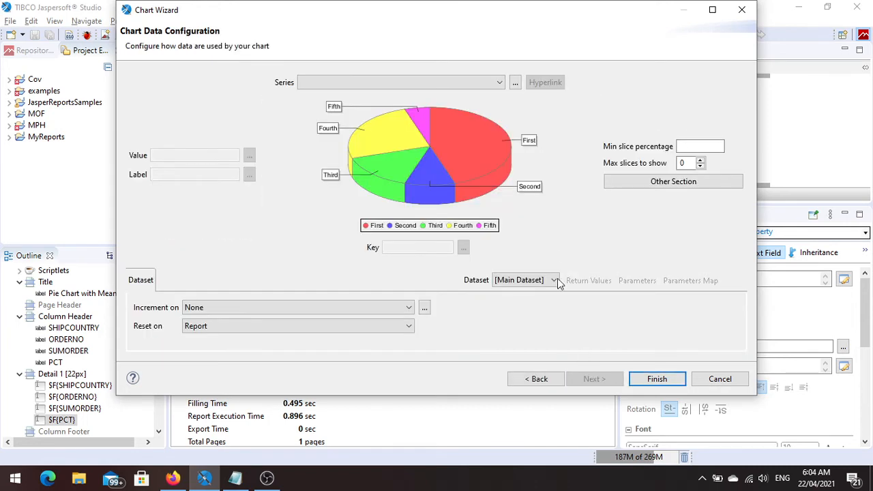
Add a pie series to the chart with $F{SHIPCOUNTRY} as its key expression.
{"action": "left_click", "coordinate": [516, 86]}
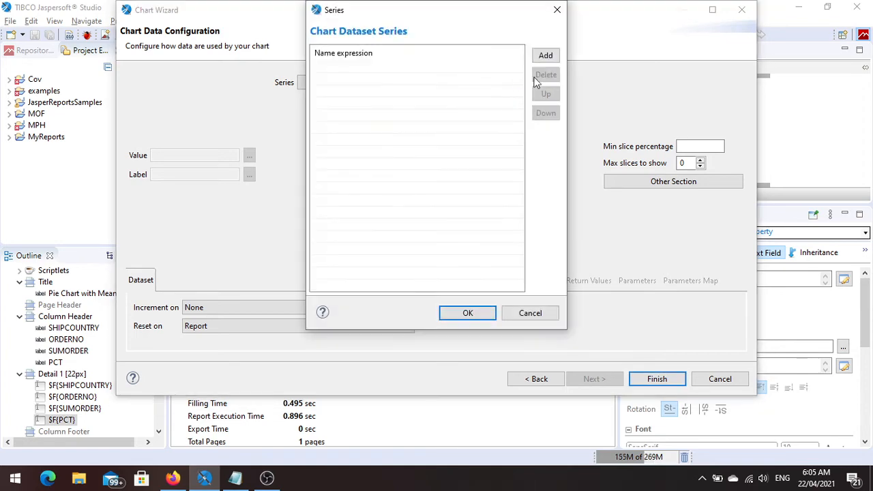
{"action": "left_click", "coordinate": [543, 57]}
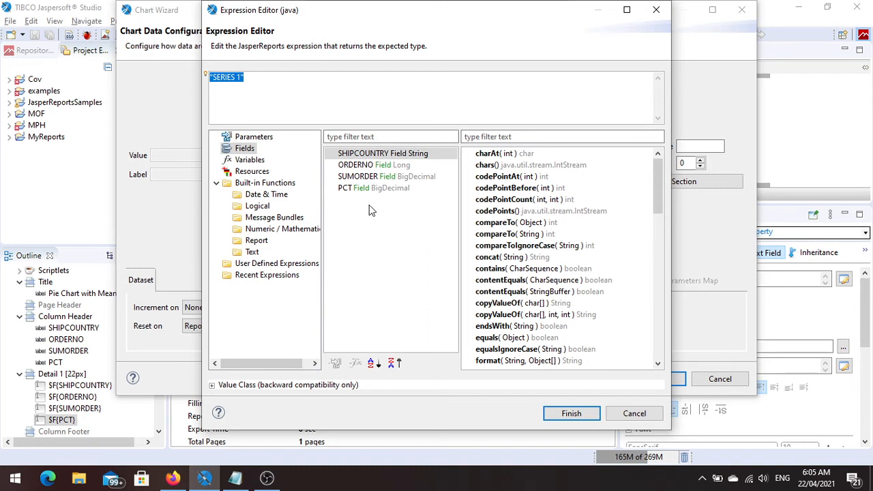
{"action": "double_click", "coordinate": [374, 158]}
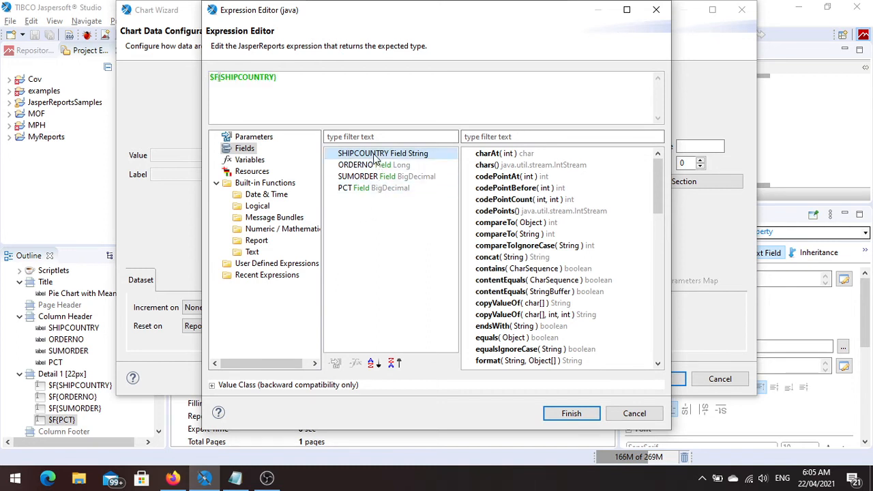
{"action": "left_click", "coordinate": [571, 414]}
{"action": "left_click", "coordinate": [466, 314]}
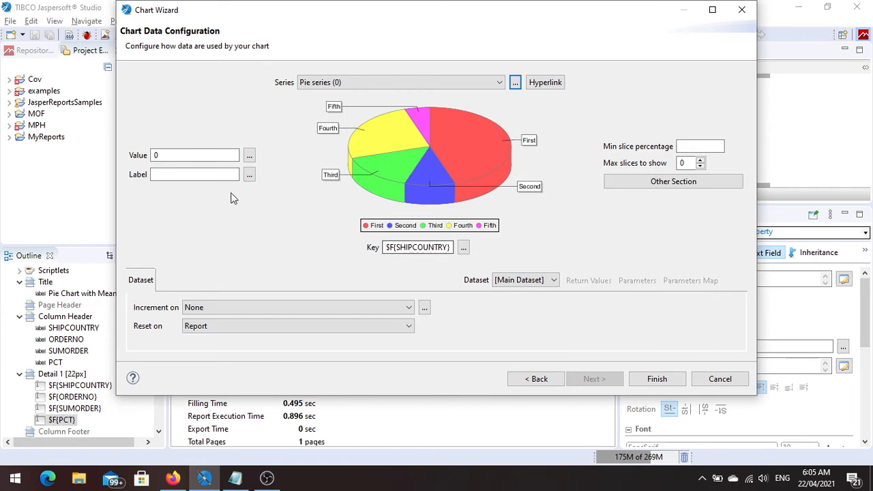
Set the pie series' value expression to $F{ORDERNO} and its label expression to $F{SHIPCOUNTRY}.
{"action": "left_click", "coordinate": [249, 158]}
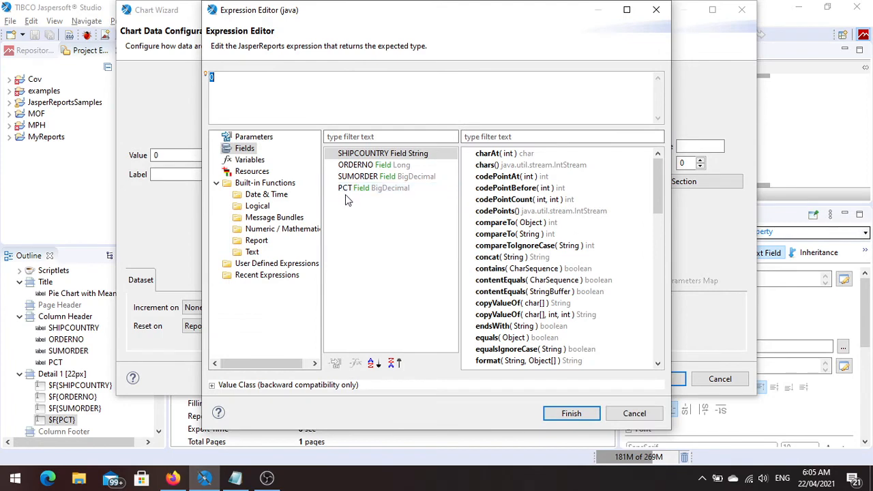
{"action": "double_click", "coordinate": [351, 167]}
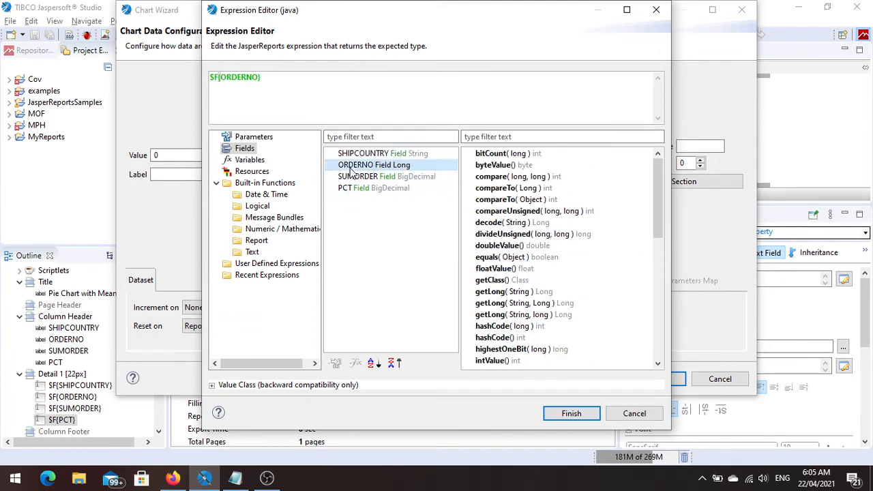
{"action": "left_click", "coordinate": [570, 414]}
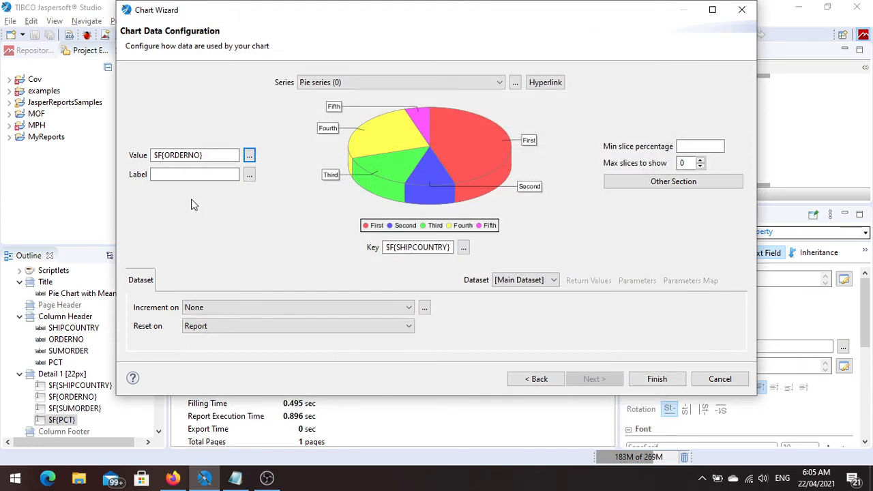
{"action": "left_click", "coordinate": [250, 176]}
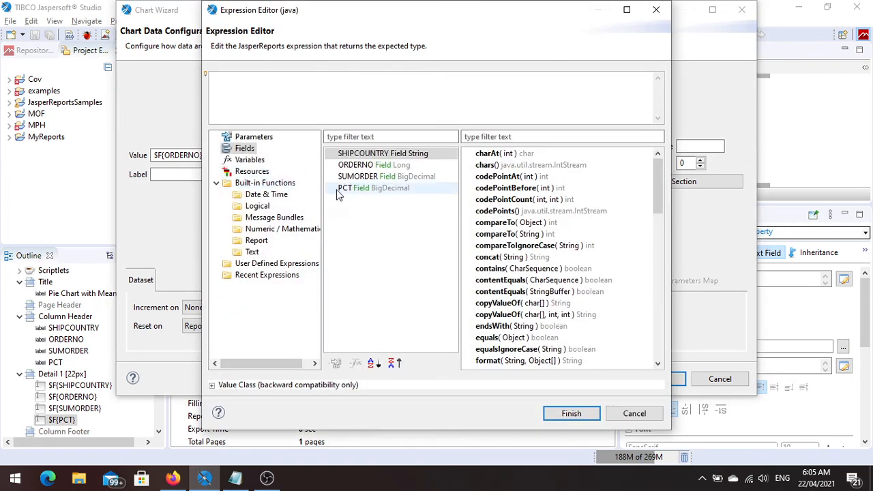
{"action": "double_click", "coordinate": [355, 156]}
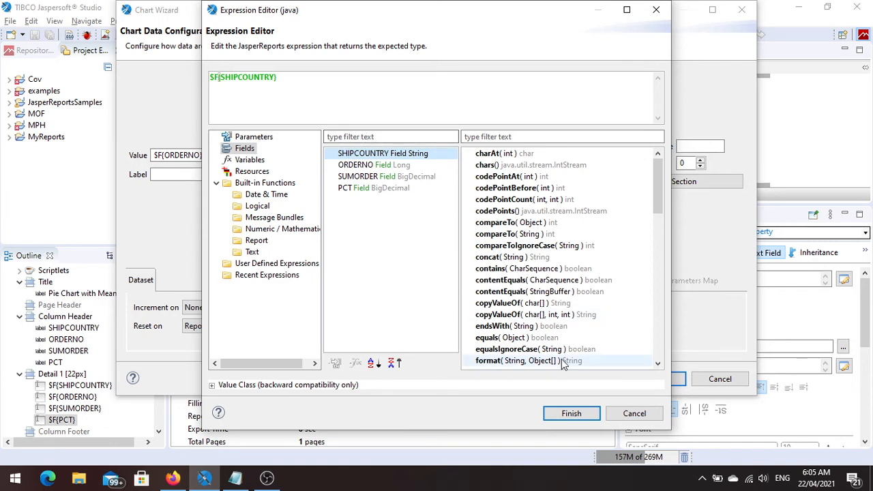
{"action": "left_click", "coordinate": [571, 414]}
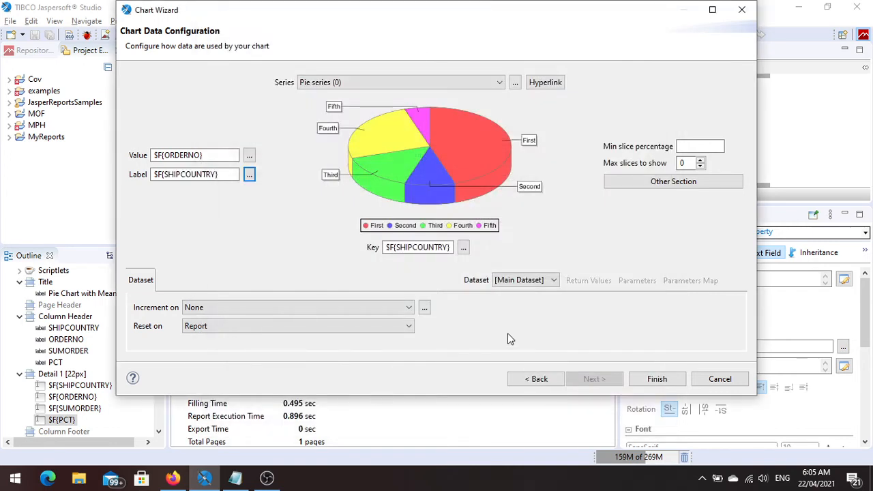
Limit the pie chart to a maximum of 10 slices and complete the chart configuration.
{"action": "left_click", "coordinate": [680, 162]}
{"action": "type", "text": "1"}
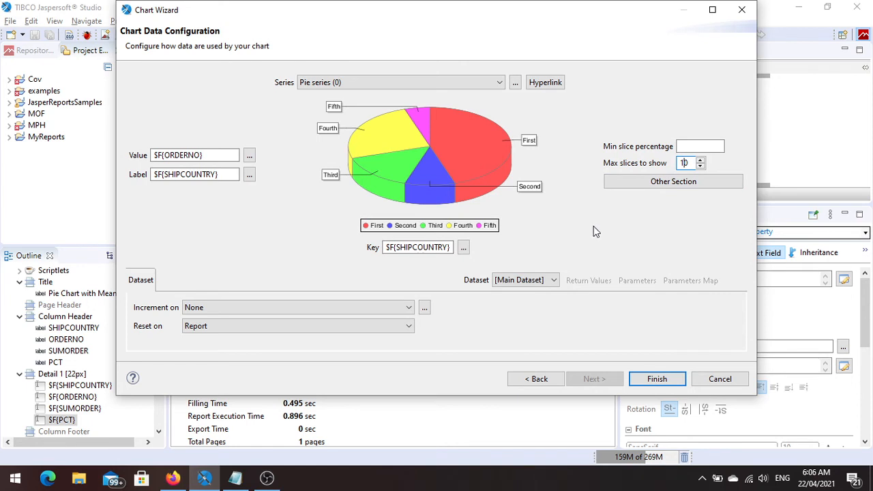
{"action": "left_click", "coordinate": [657, 380]}
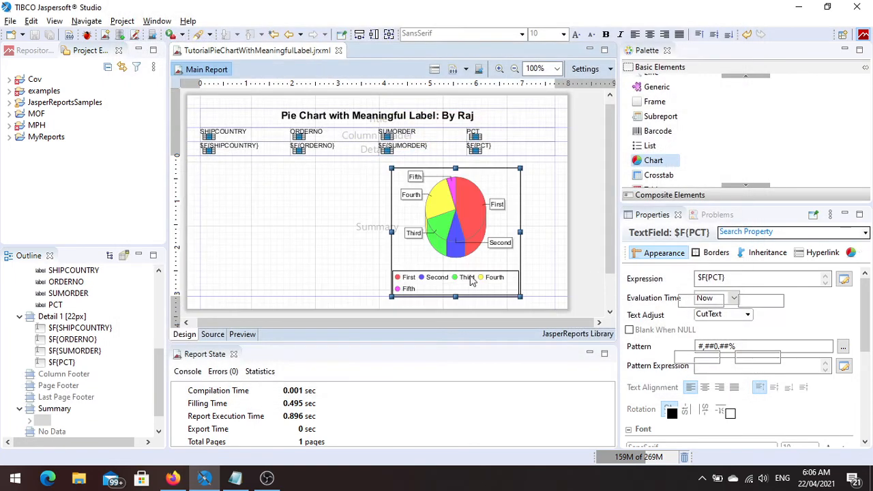
Align the Pie 3D chart to the top margin of the Summary band and fit it to the band's width.
{"action": "right_click", "coordinate": [448, 234]}
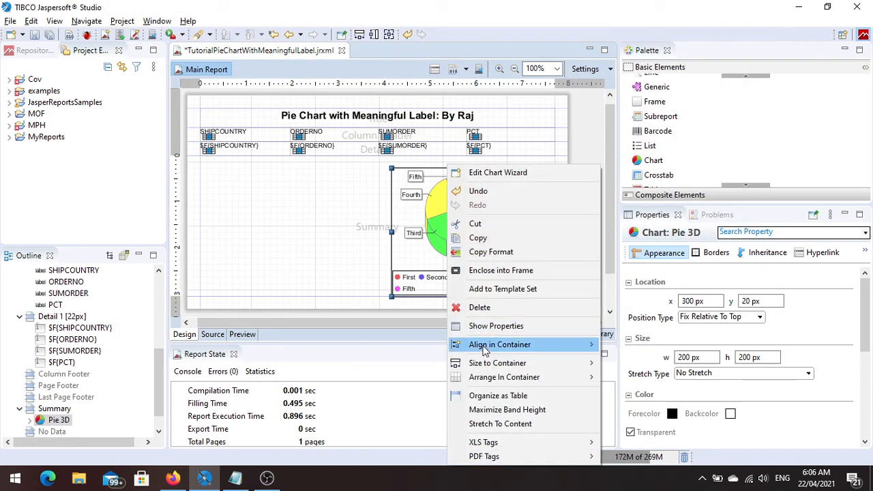
{"action": "mouse_move", "coordinate": [486, 346]}
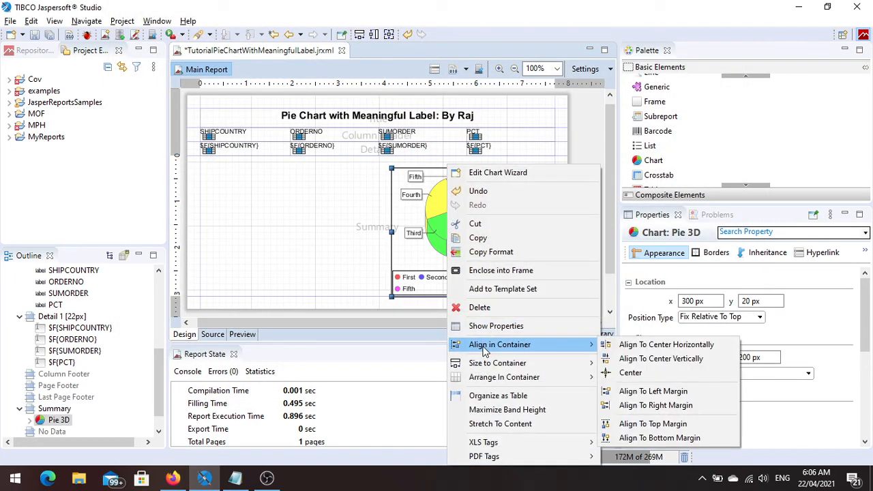
{"action": "left_click", "coordinate": [656, 423]}
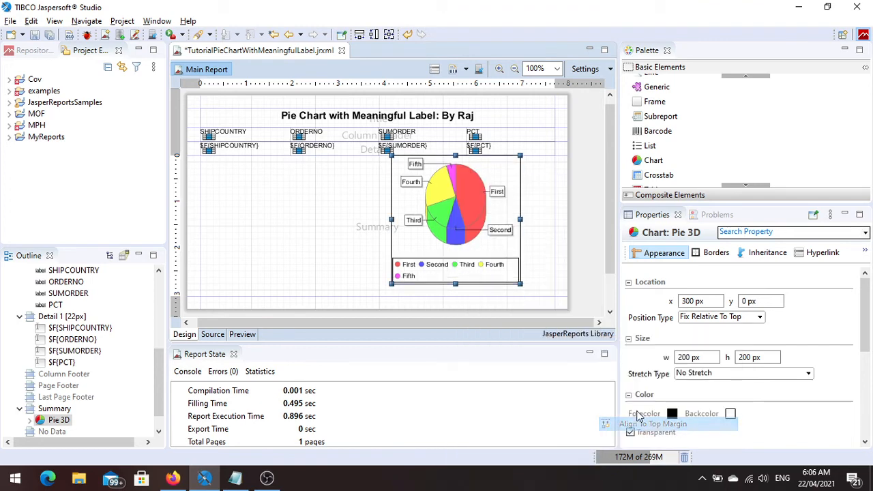
{"action": "right_click", "coordinate": [438, 217]}
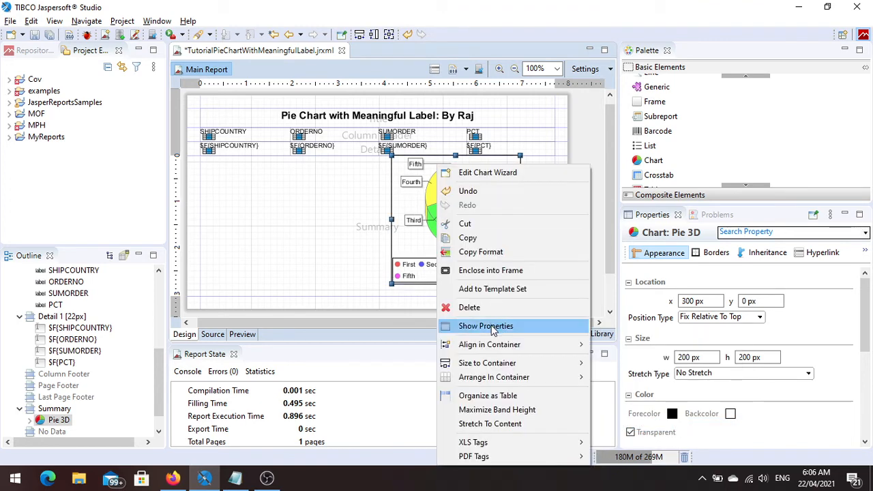
{"action": "mouse_move", "coordinate": [492, 349]}
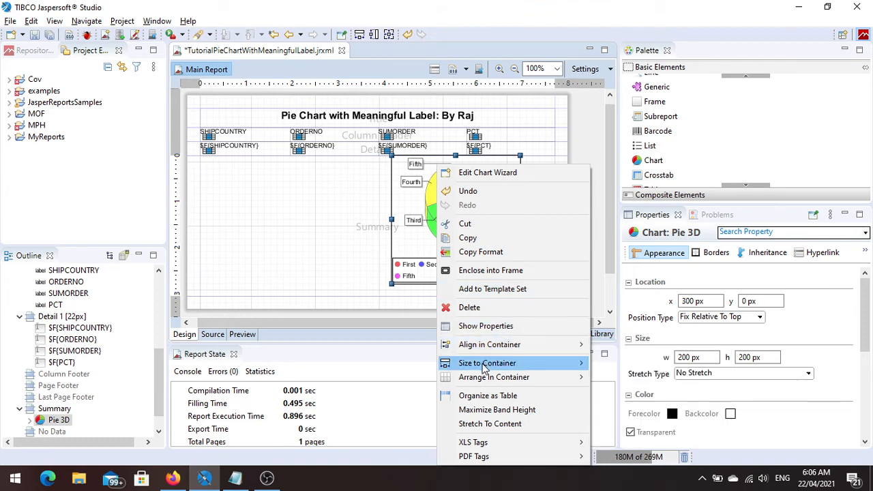
{"action": "mouse_move", "coordinate": [484, 369]}
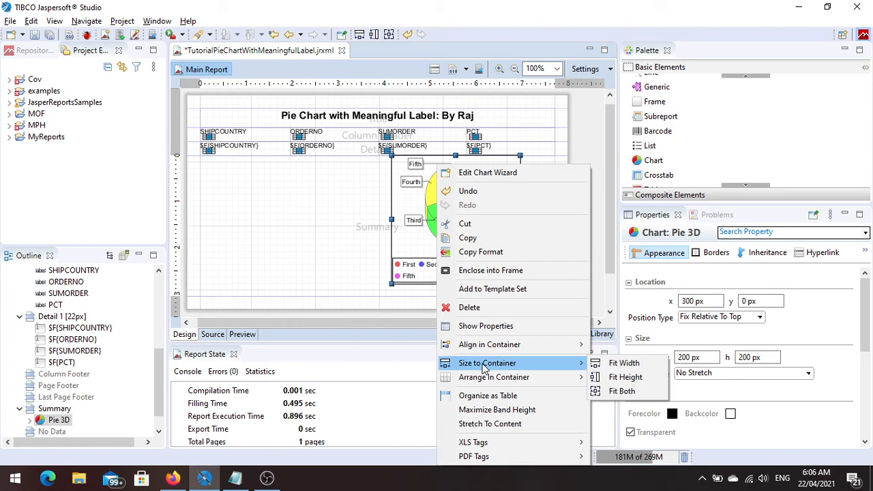
{"action": "left_click", "coordinate": [624, 364]}
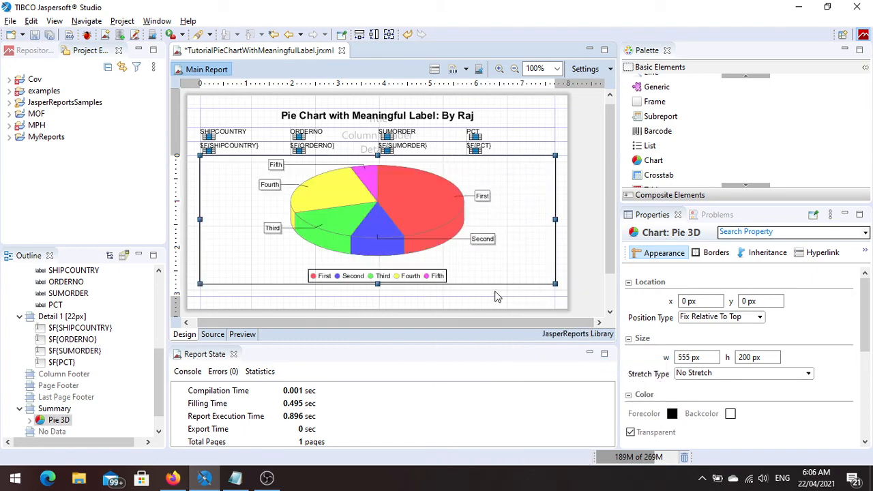
{"action": "right_click", "coordinate": [504, 254]}
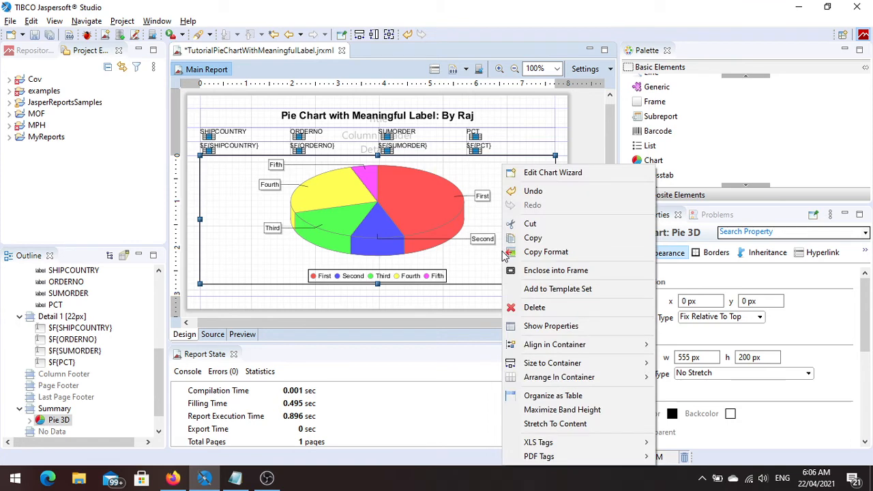
{"action": "left_click", "coordinate": [424, 292]}
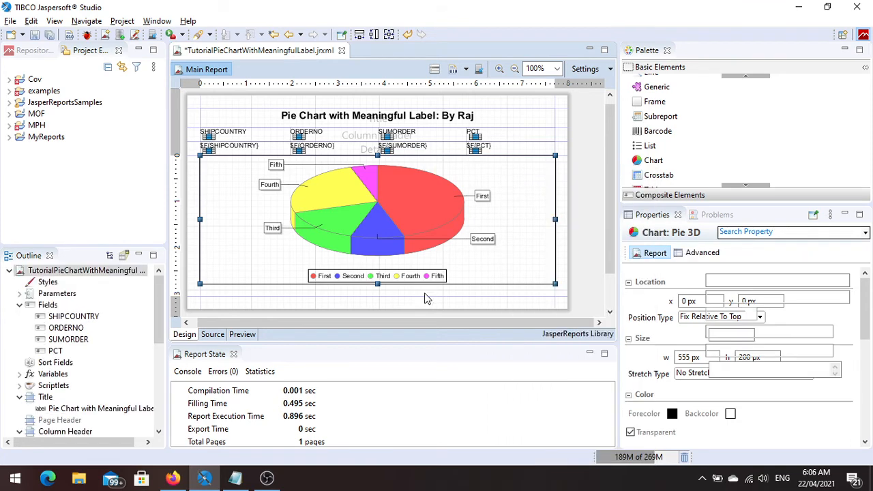
Save the report, check the pie chart below the table in the preview, and return to the design.
{"action": "key", "text": "ctrl+s"}
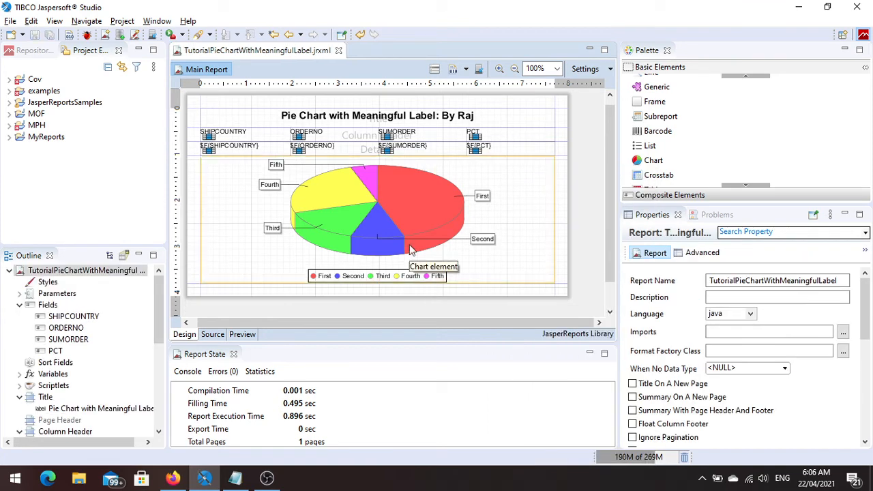
{"action": "left_click", "coordinate": [242, 334]}
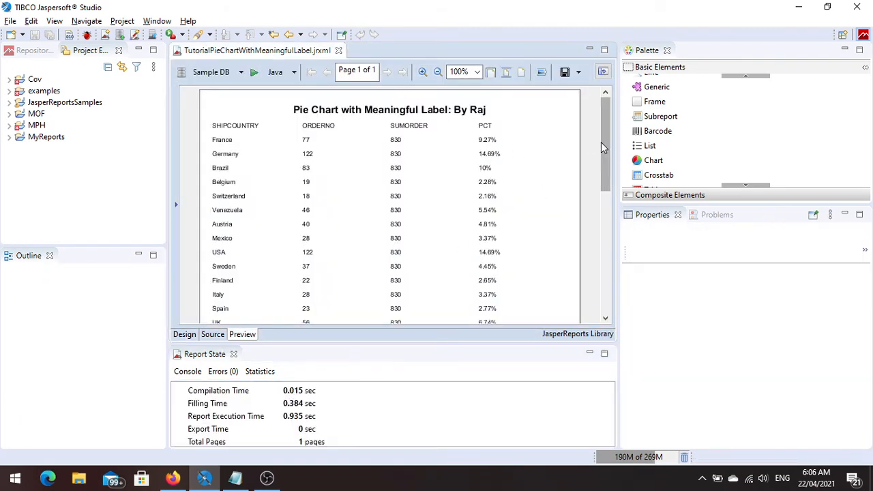
{"action": "left_click_drag", "start_coordinate": [602, 145], "coordinate": [596, 292]}
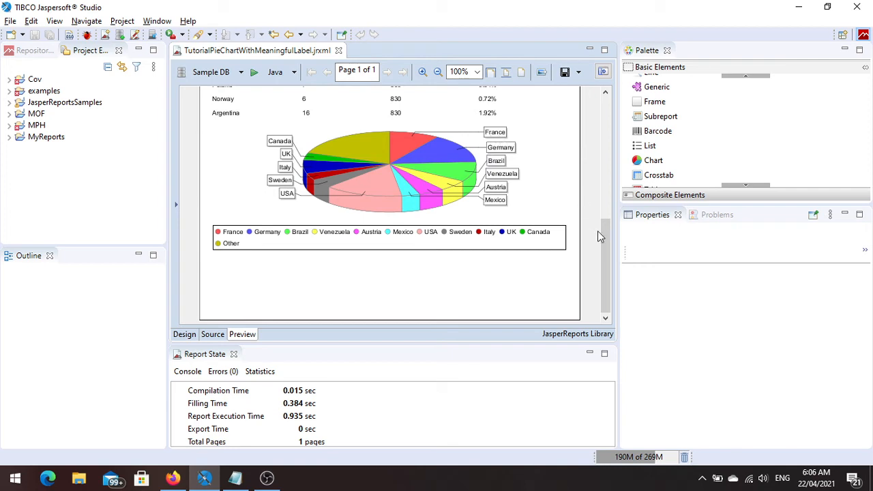
{"action": "left_click_drag", "start_coordinate": [607, 253], "coordinate": [605, 231]}
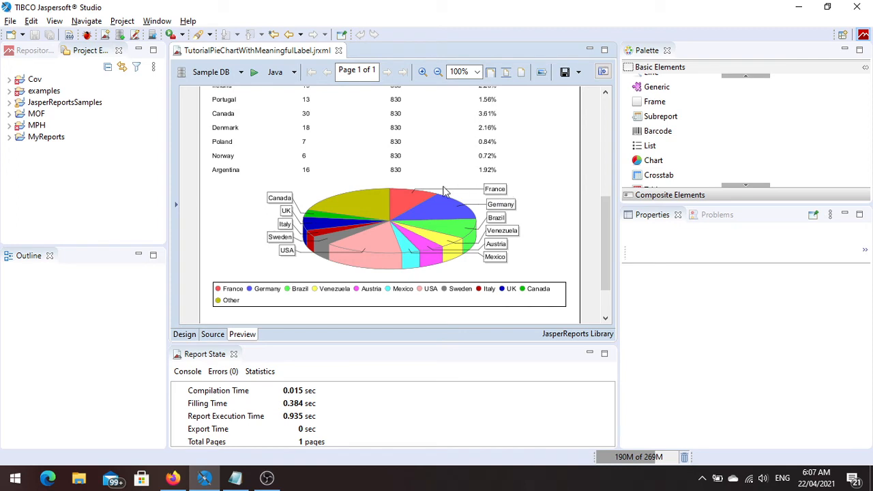
{"action": "left_click", "coordinate": [185, 335]}
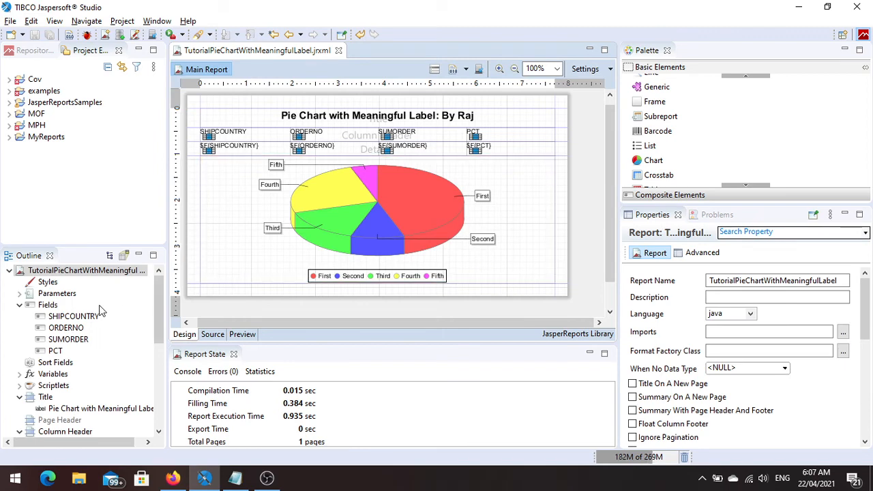
Set the Summary band's height to 250 px.
{"action": "left_click", "coordinate": [20, 306]}
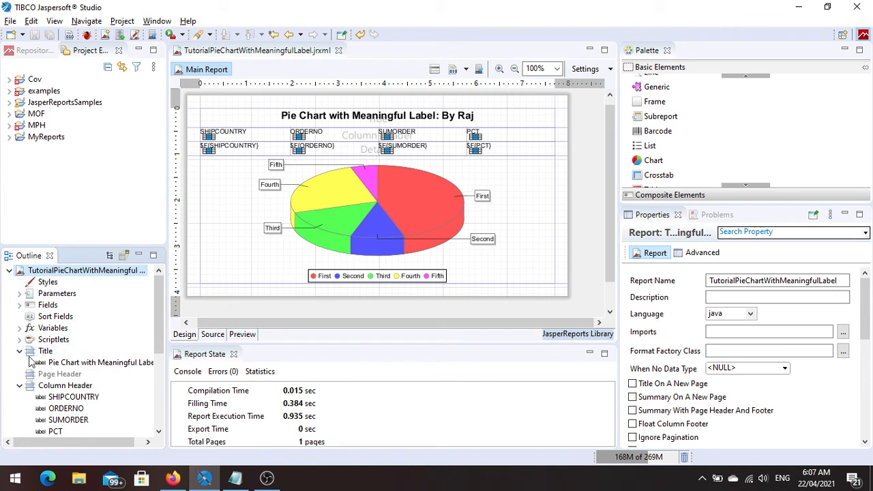
{"action": "scroll", "coordinate": [80, 362], "scroll_direction": "down", "scroll_amount": 3}
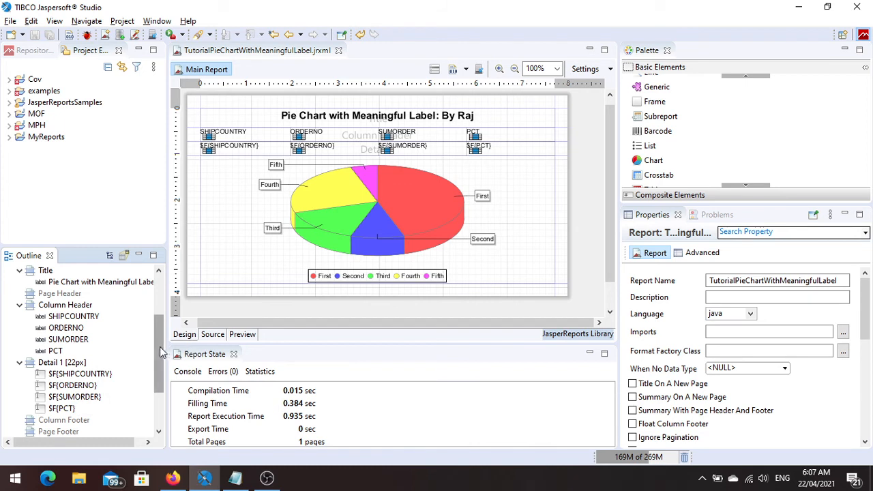
{"action": "left_click_drag", "start_coordinate": [160, 346], "coordinate": [156, 386]}
{"action": "left_click", "coordinate": [55, 385]}
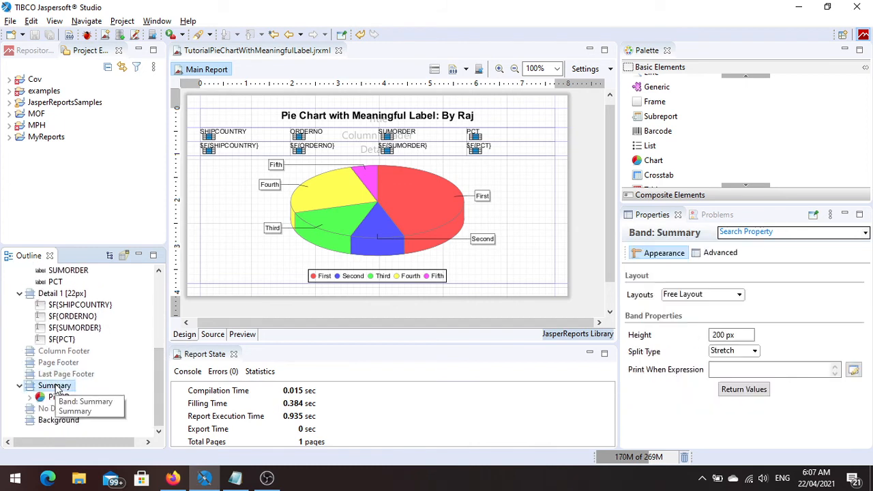
{"action": "left_click", "coordinate": [723, 335]}
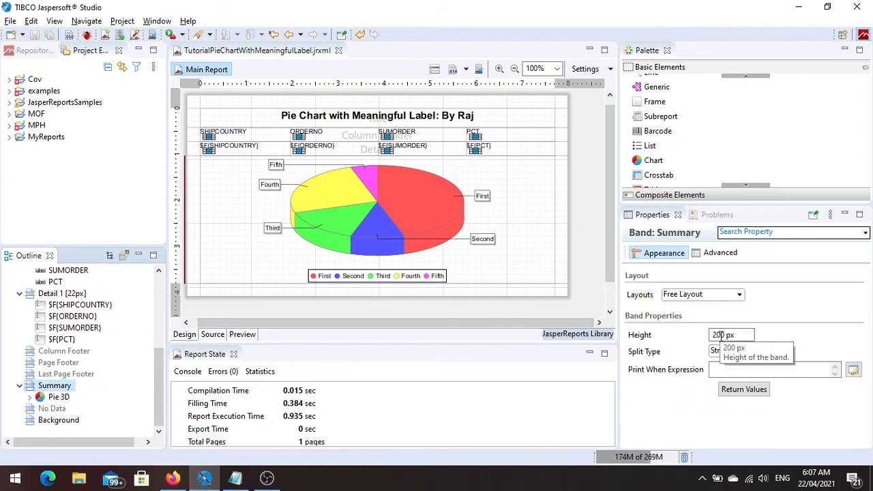
{"action": "key", "text": "BackSpace"}
{"action": "type", "text": "5"}
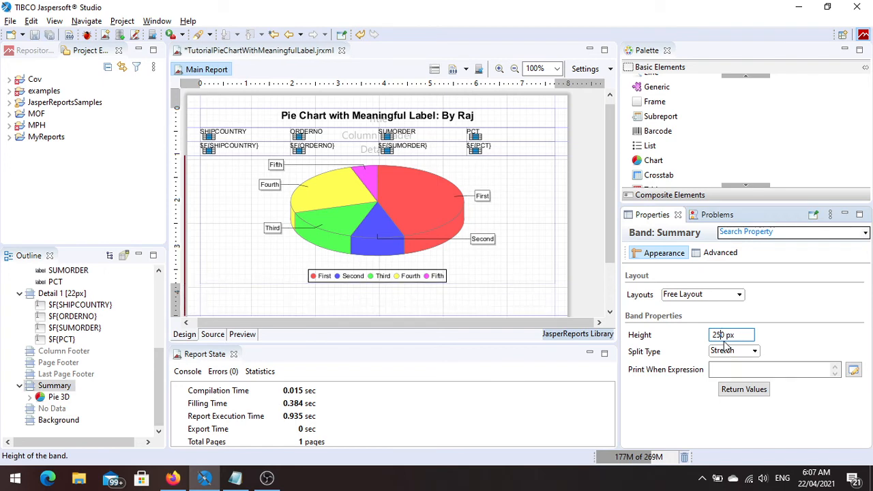
Resize the Pie 3D chart to fit both the width and height of the Summary band.
{"action": "left_click", "coordinate": [440, 218]}
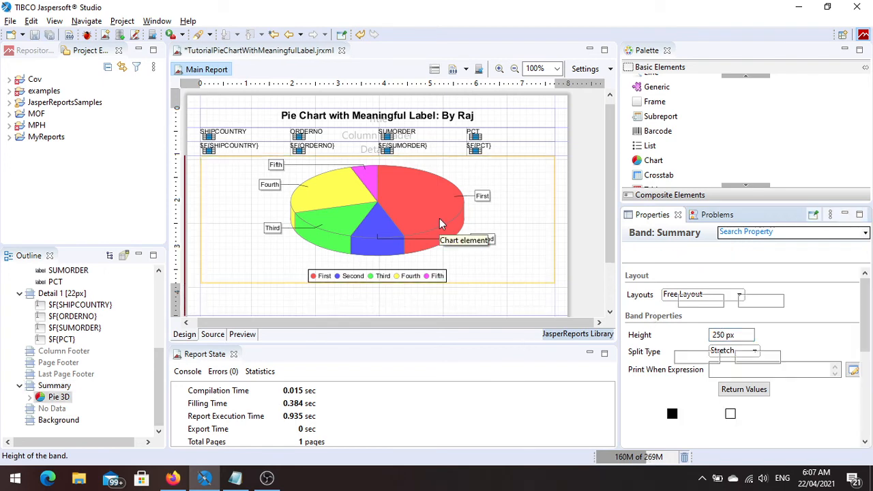
{"action": "right_click", "coordinate": [439, 218]}
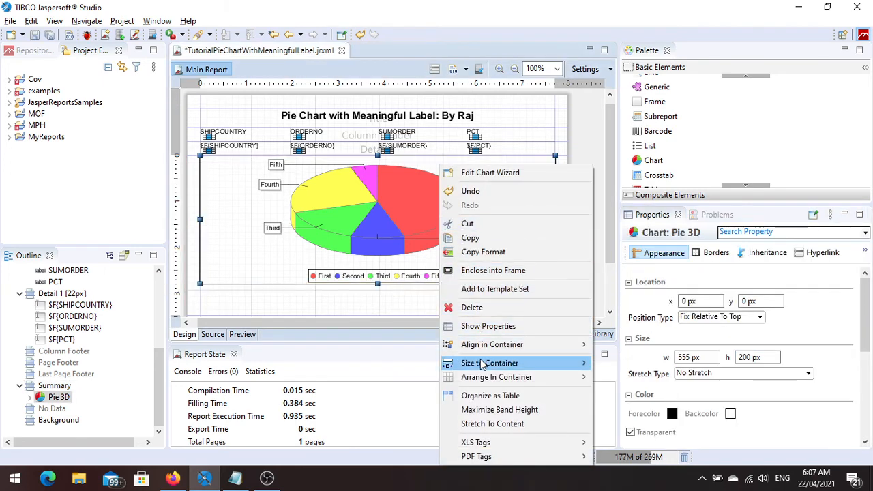
{"action": "mouse_move", "coordinate": [482, 366]}
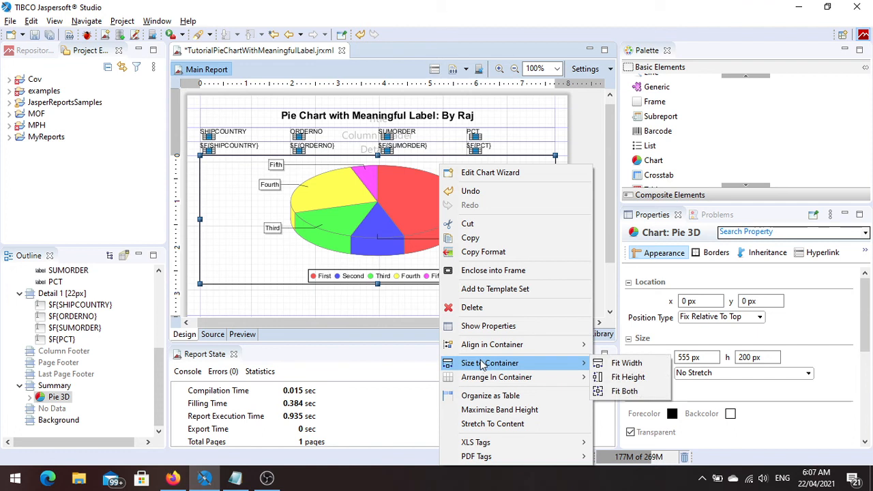
{"action": "left_click", "coordinate": [622, 391]}
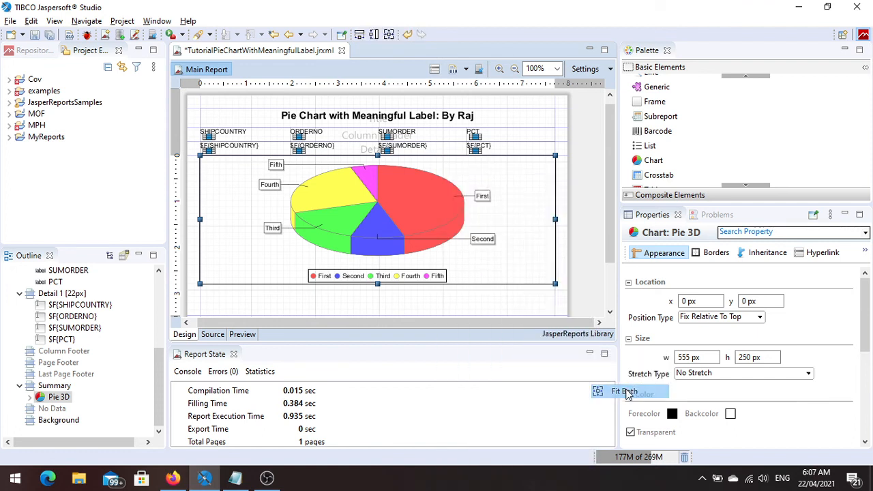
Set the Pie 3D chart's label expression to $F{SHIPCOUNTRY} + $F{PCT}.toString() and apply the chart changes.
{"action": "double_click", "coordinate": [410, 233]}
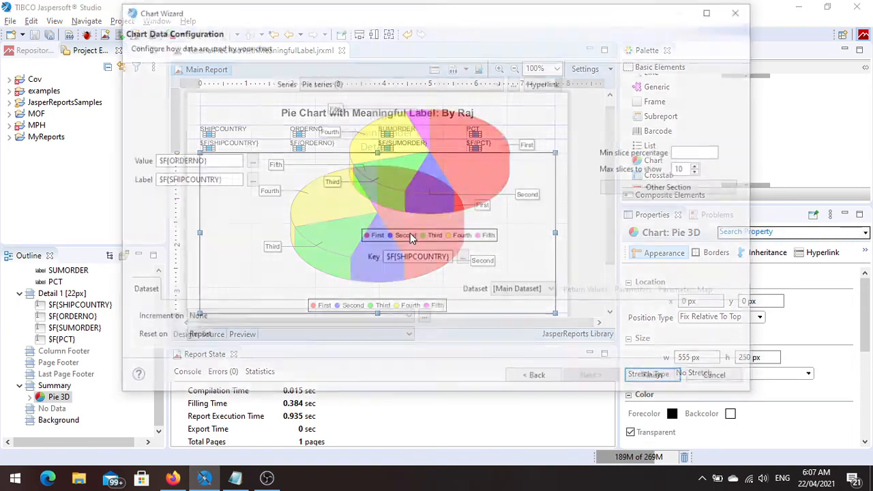
{"action": "left_click", "coordinate": [250, 181]}
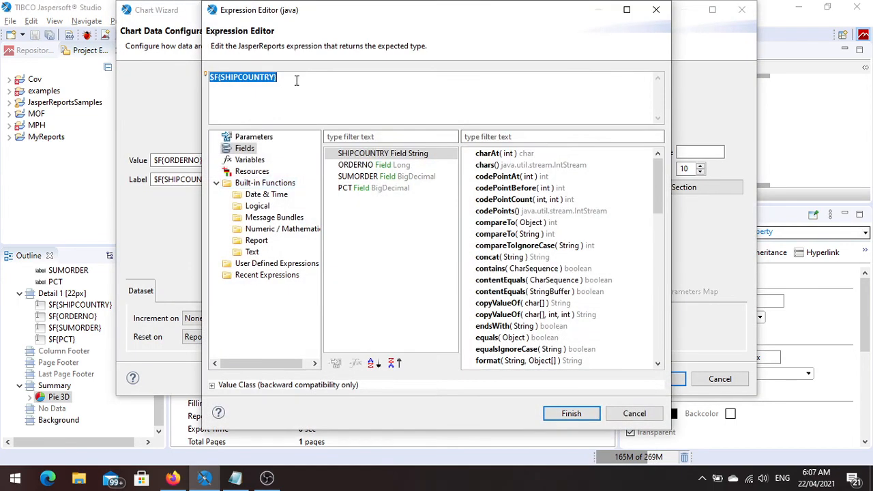
{"action": "left_click", "coordinate": [296, 81]}
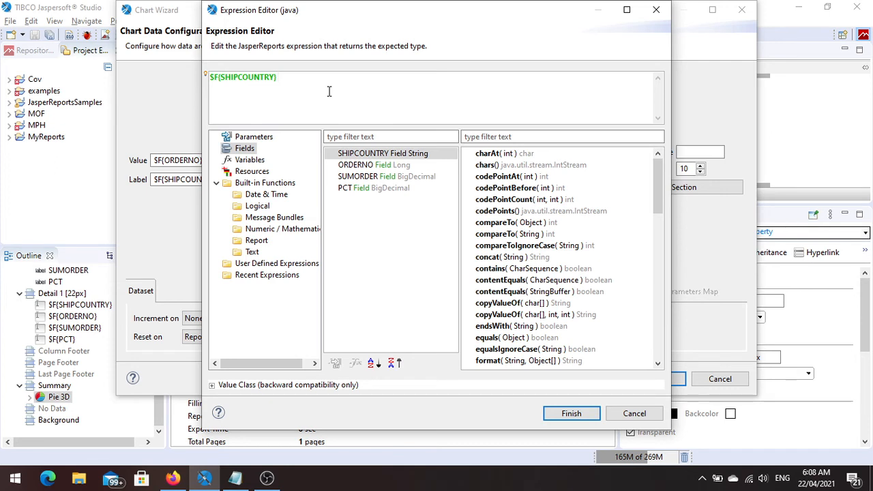
{"action": "type", "text": "+ ,"}
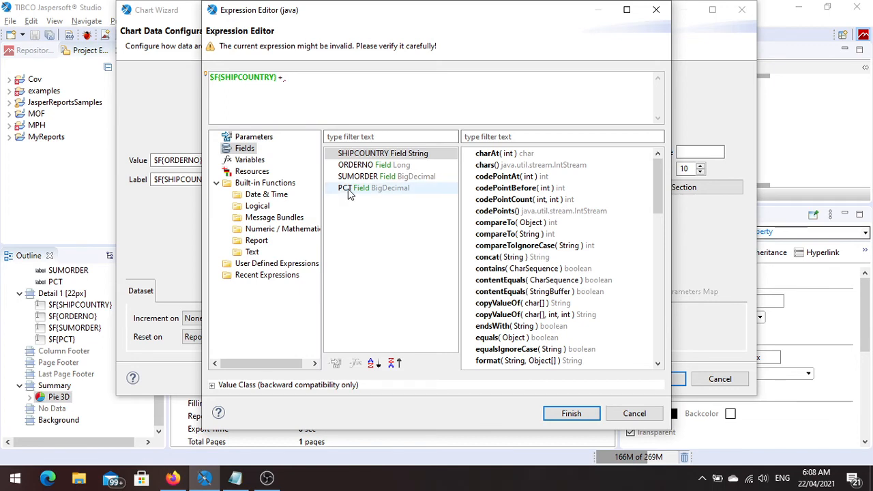
{"action": "left_click", "coordinate": [349, 193]}
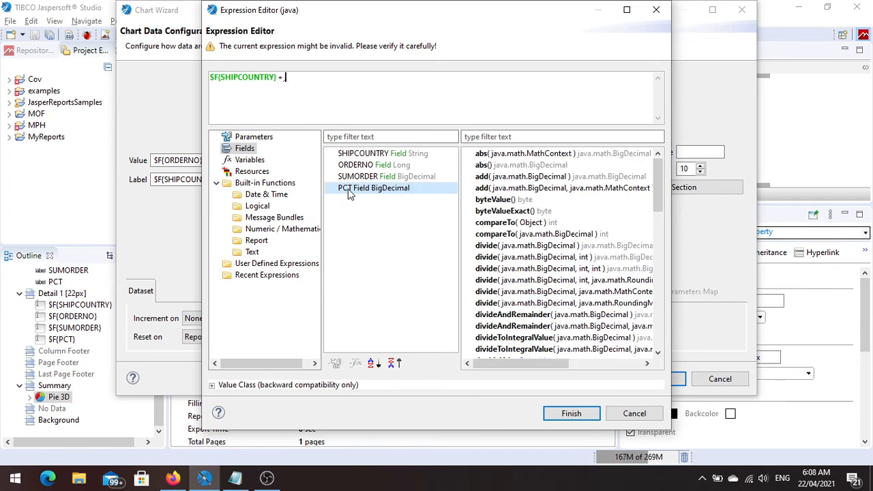
{"action": "left_click_drag", "start_coordinate": [660, 200], "coordinate": [663, 341]}
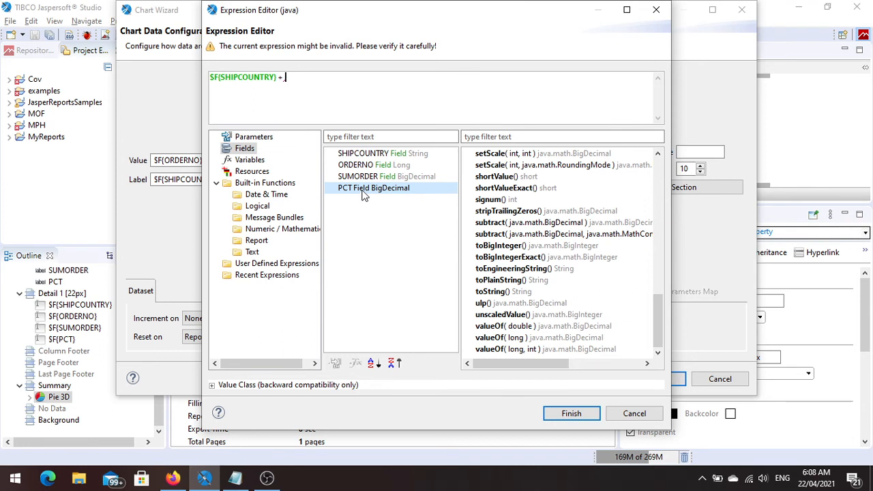
{"action": "double_click", "coordinate": [497, 292]}
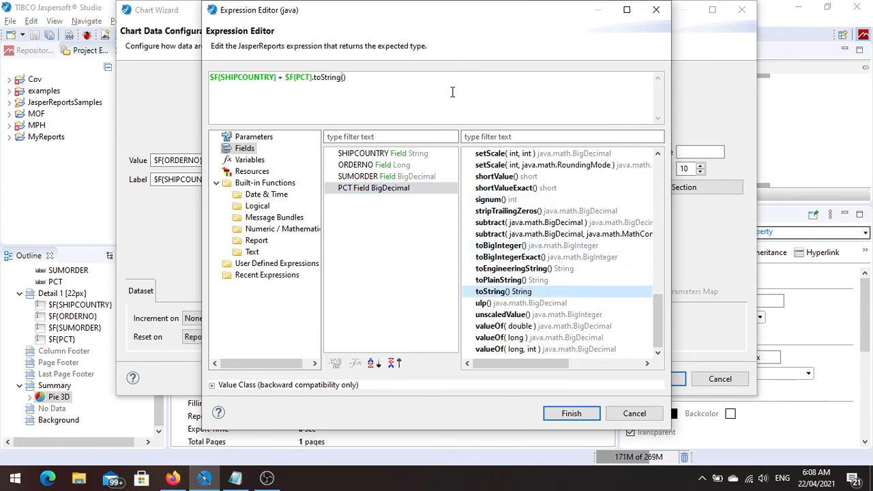
{"action": "left_click", "coordinate": [571, 413]}
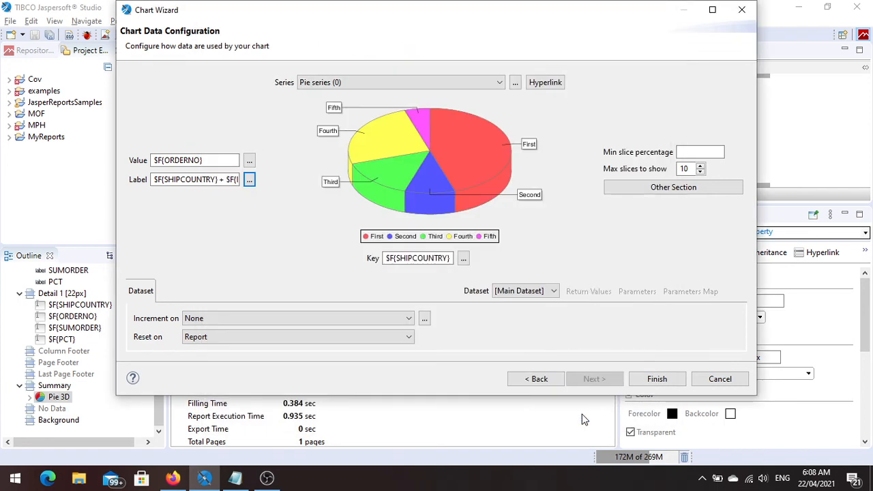
{"action": "left_click", "coordinate": [657, 379]}
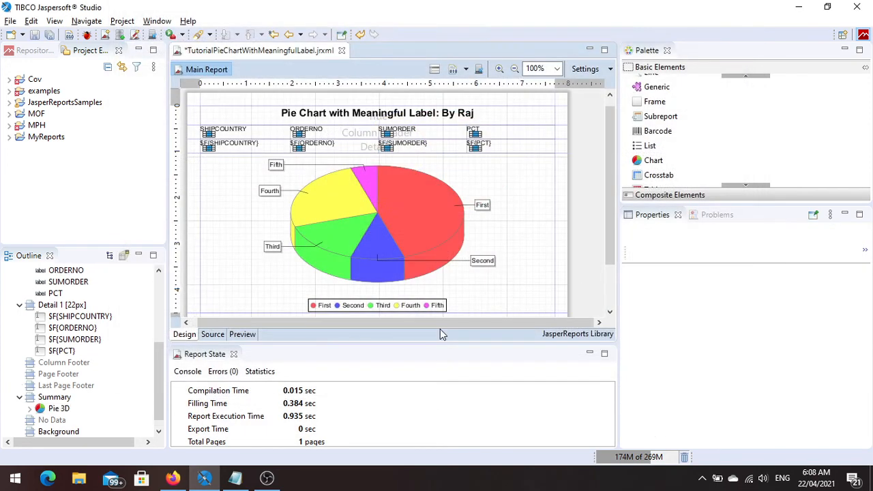
Preview the report to check the pie slice labels, and consult the TEXT label expression in the Notepad notes.
{"action": "left_click", "coordinate": [240, 334]}
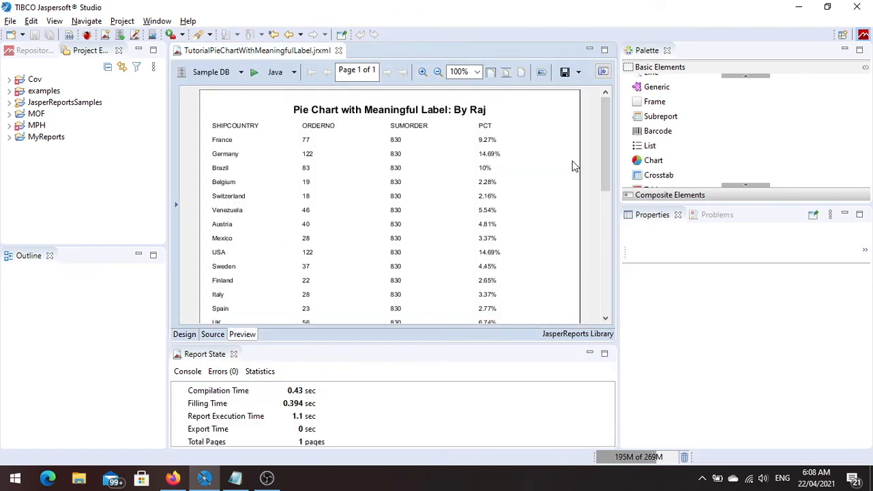
{"action": "left_click_drag", "start_coordinate": [604, 145], "coordinate": [609, 275]}
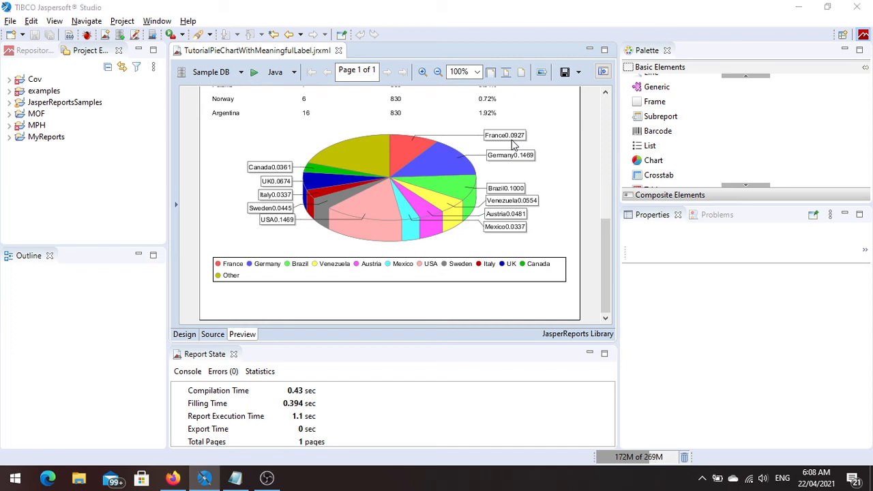
{"action": "key", "text": "alt+Tab"}
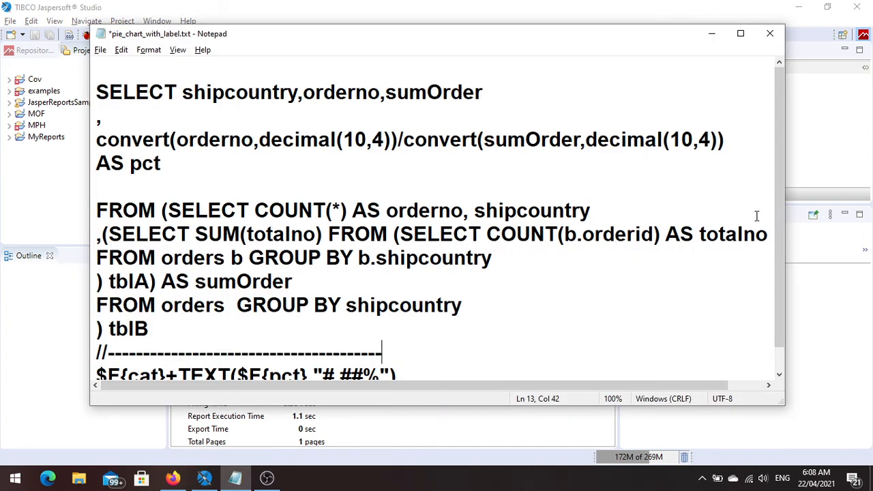
{"action": "left_click_drag", "start_coordinate": [781, 225], "coordinate": [781, 262]}
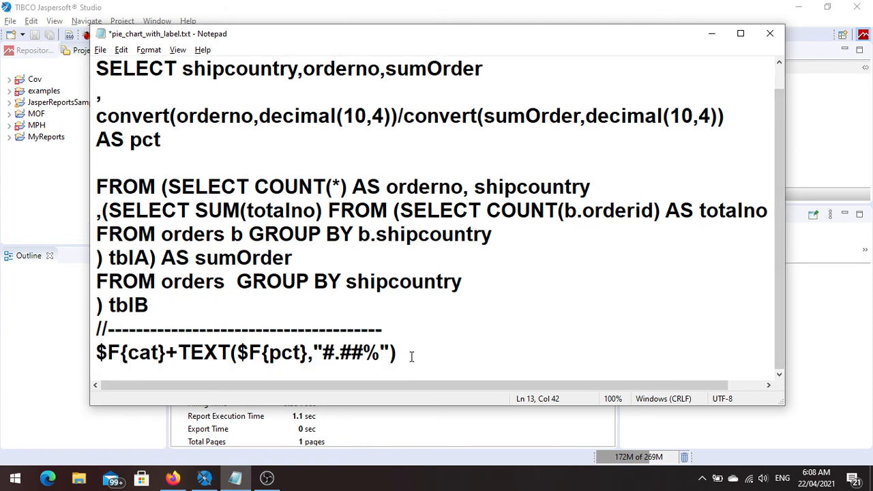
{"action": "key", "text": "alt+Tab"}
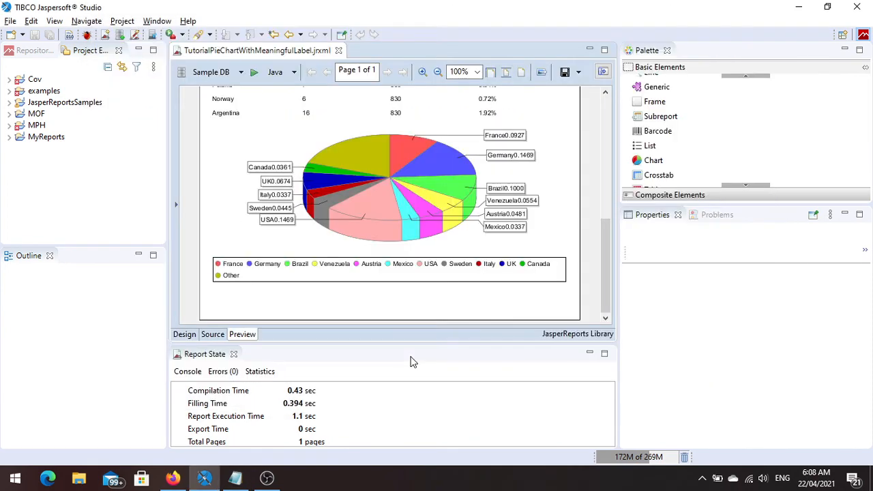
Reopen the Pie 3D chart's label expression in the design and remove $F{PCT}.toString(), keeping $F{SHIPCOUNTRY} +.
{"action": "left_click", "coordinate": [185, 335]}
{"action": "left_click", "coordinate": [366, 225]}
{"action": "double_click", "coordinate": [366, 225]}
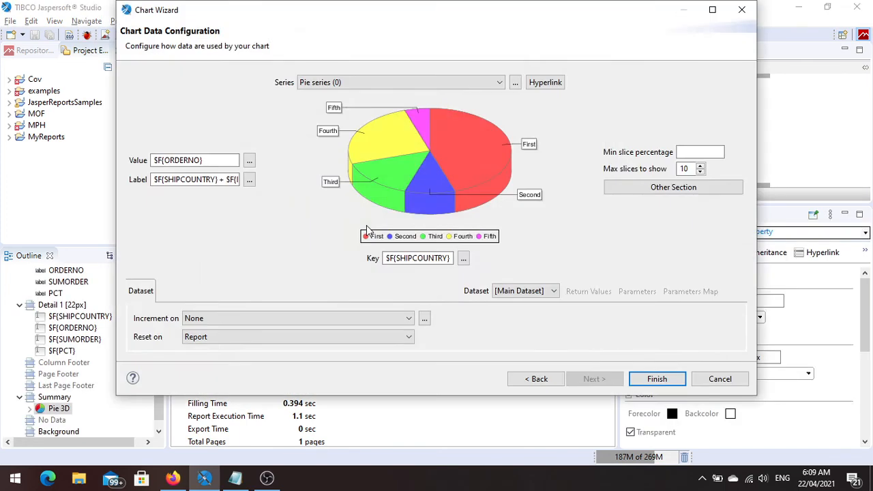
{"action": "left_click", "coordinate": [249, 180]}
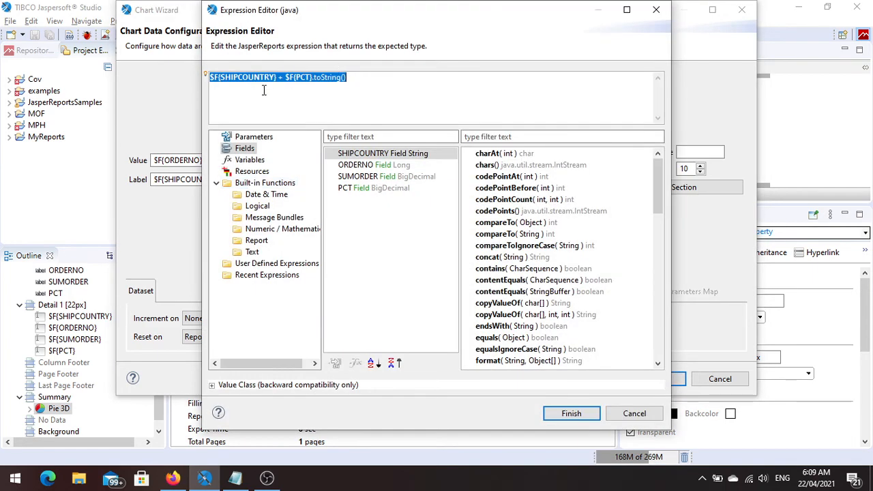
{"action": "left_click", "coordinate": [286, 77]}
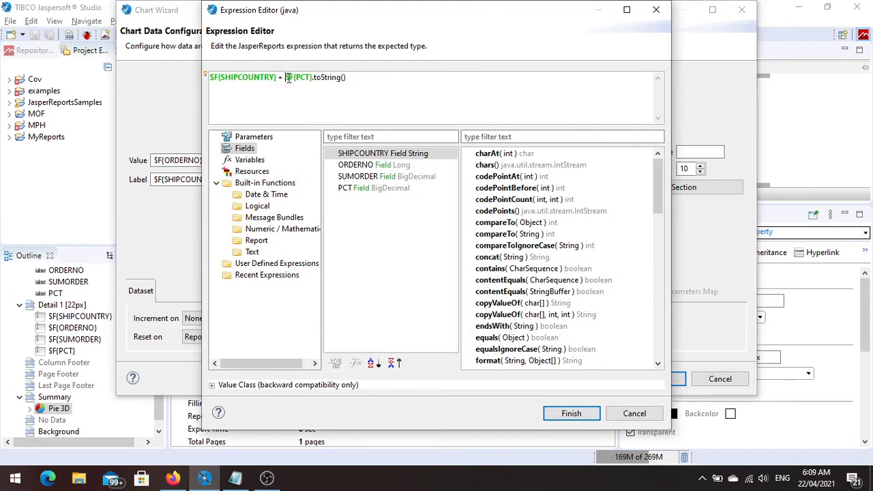
{"action": "left_click", "coordinate": [365, 88], "text": "shift"}
{"action": "key", "text": "Delete"}
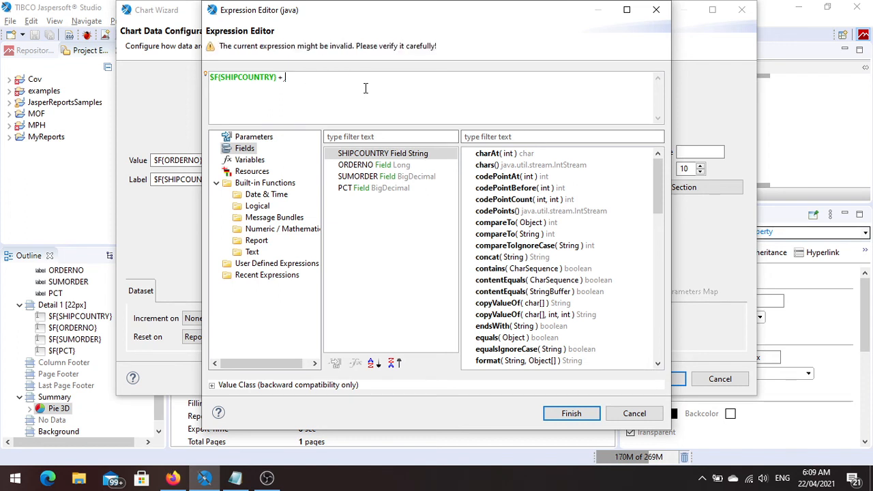
Add the built-in TEXT function after $F{SHIPCOUNTRY} + in the label expression.
{"action": "left_click", "coordinate": [252, 252]}
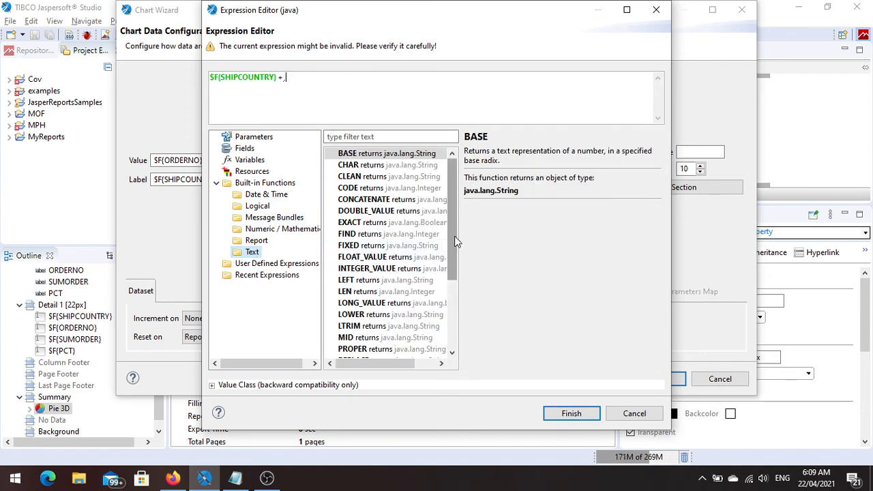
{"action": "left_click_drag", "start_coordinate": [454, 236], "coordinate": [450, 289]}
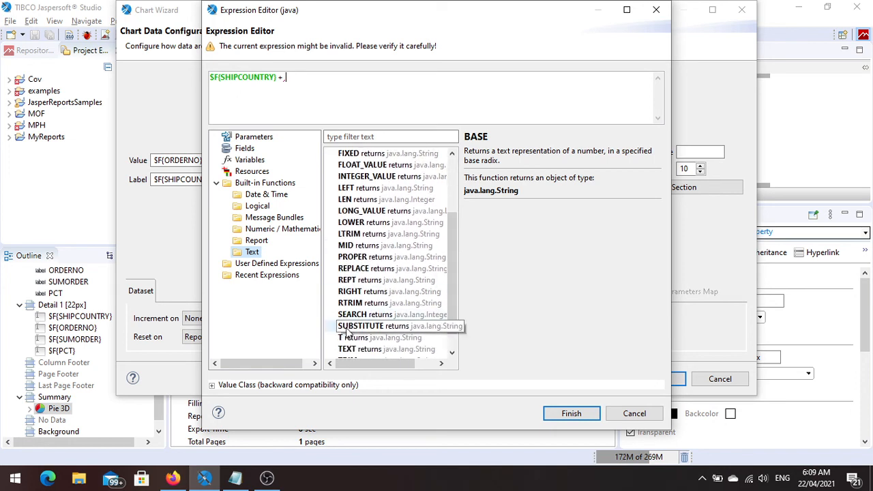
{"action": "left_click", "coordinate": [349, 349]}
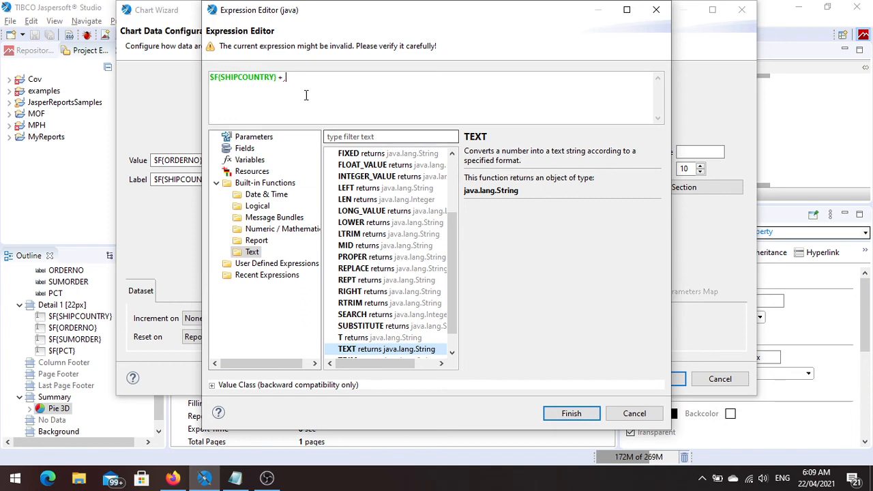
{"action": "key", "text": "Down"}
{"action": "key", "text": "Up"}
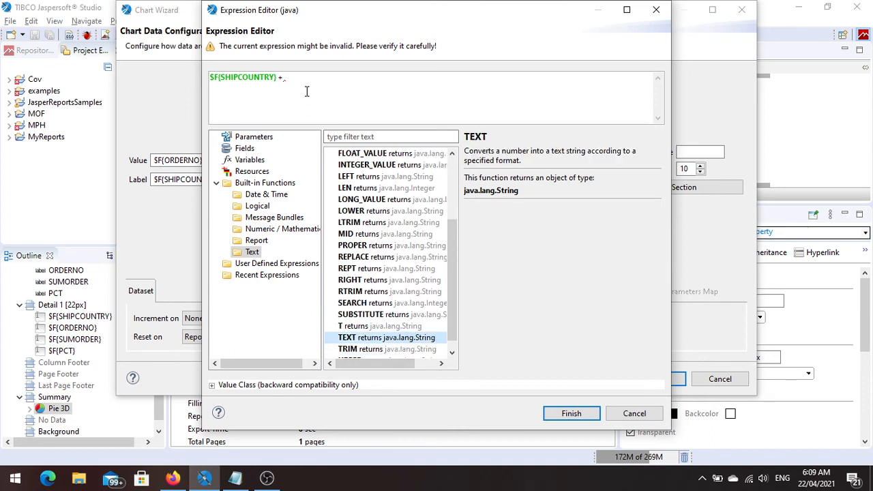
{"action": "double_click", "coordinate": [361, 338]}
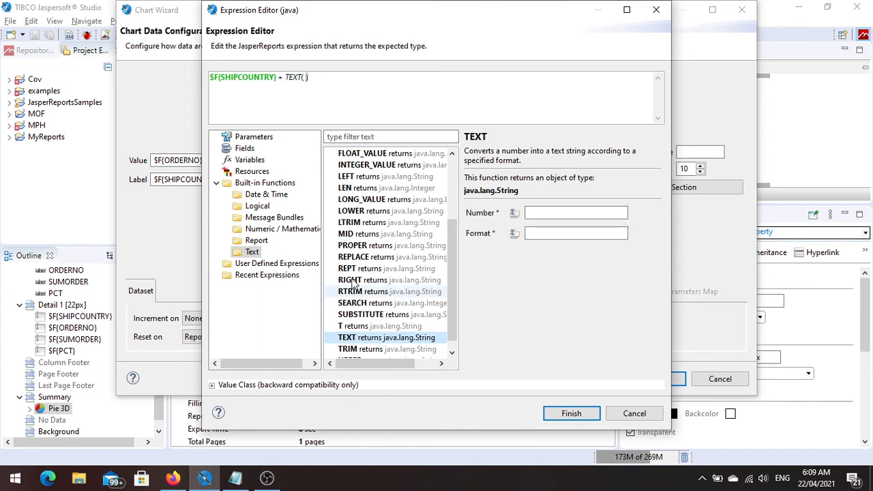
Use the PCT field as the TEXT function's Number argument.
{"action": "left_click", "coordinate": [553, 213]}
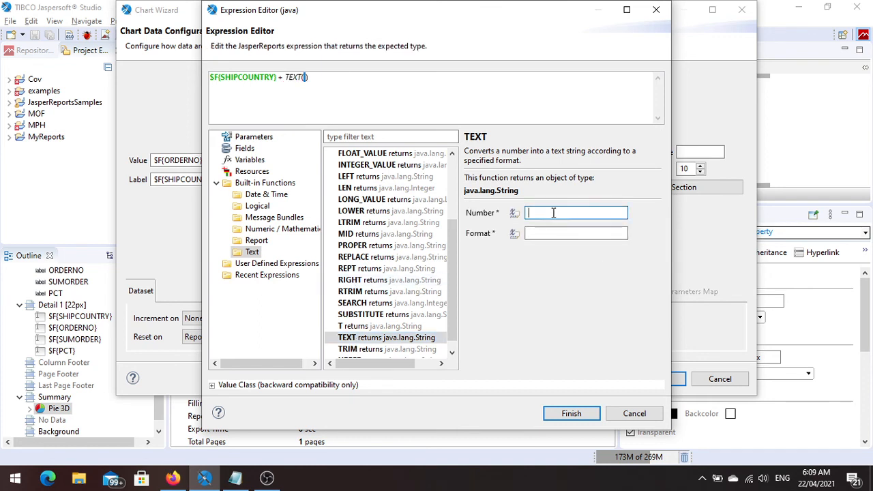
{"action": "left_click", "coordinate": [514, 213]}
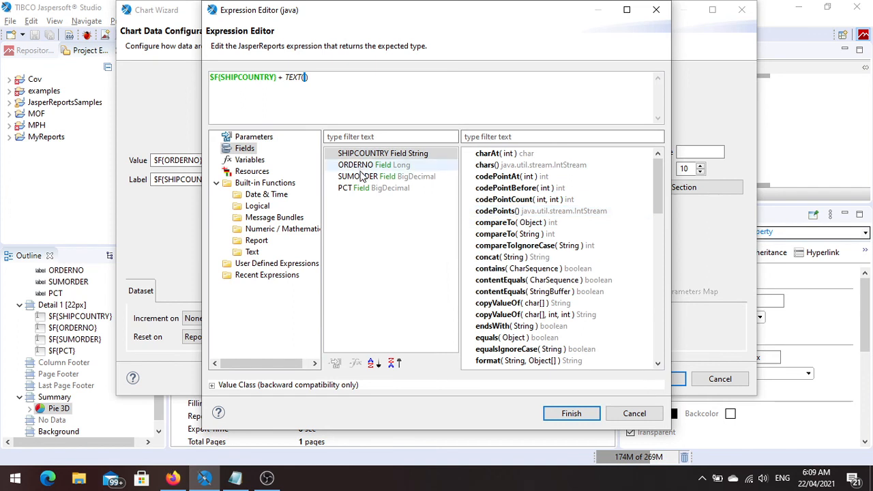
{"action": "double_click", "coordinate": [348, 188]}
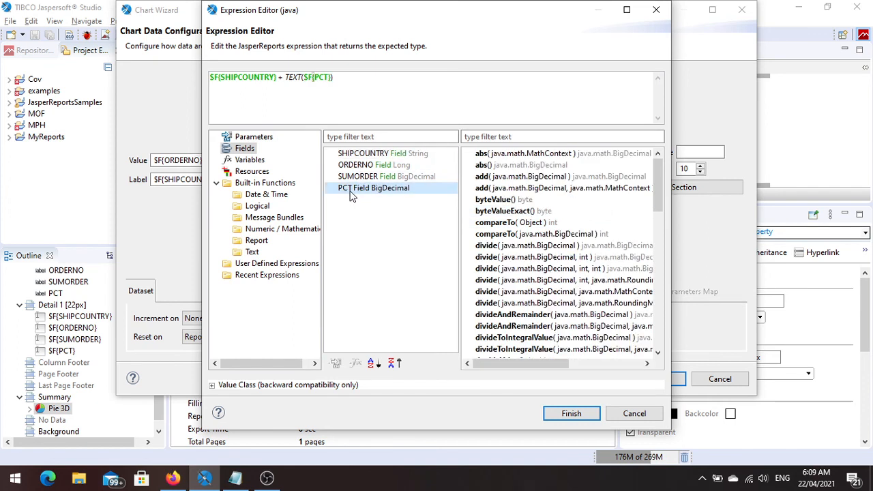
{"action": "left_click", "coordinate": [332, 79]}
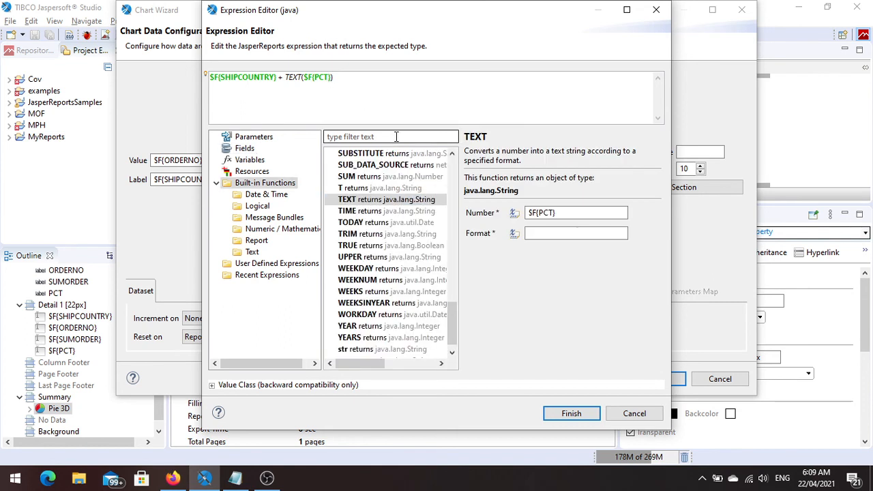
Set the TEXT function's Format argument to "0.##%" and accept the label expression.
{"action": "left_click", "coordinate": [542, 233]}
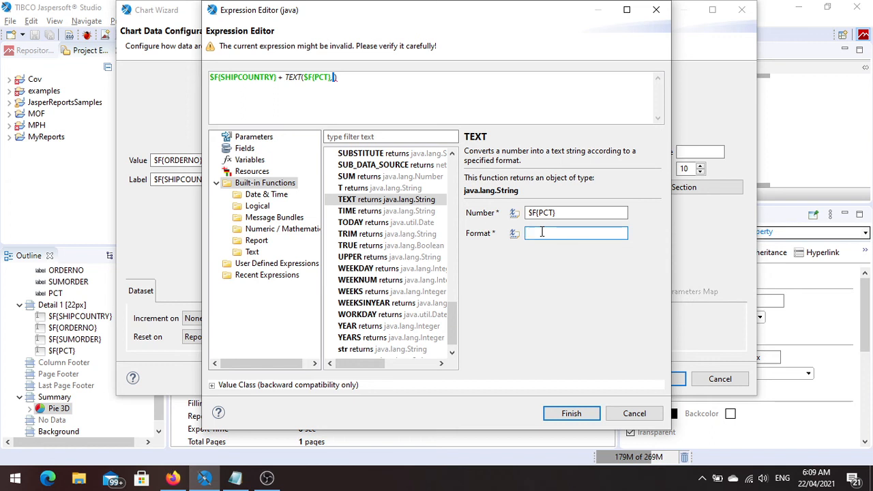
{"action": "type", "text": "0"}
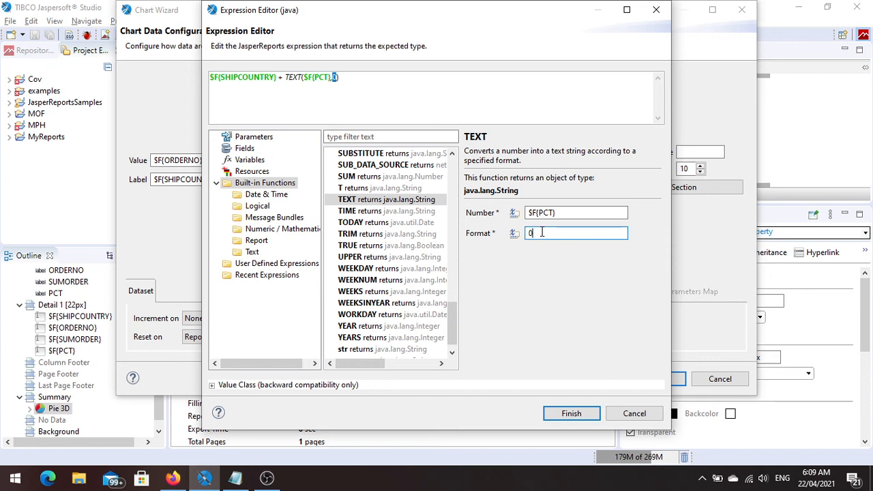
{"action": "key", "text": "BackSpace"}
{"action": "type", "text": "\""}
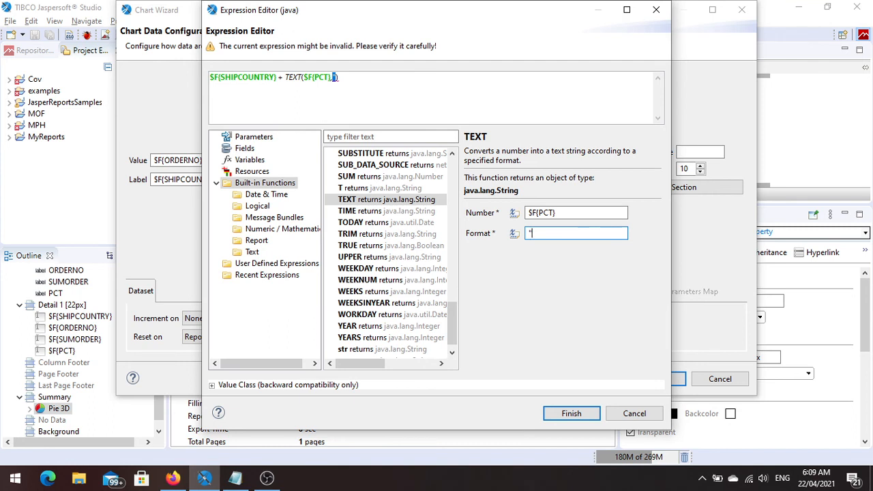
{"action": "type", "text": "0.##%\""}
{"action": "left_click", "coordinate": [479, 113]}
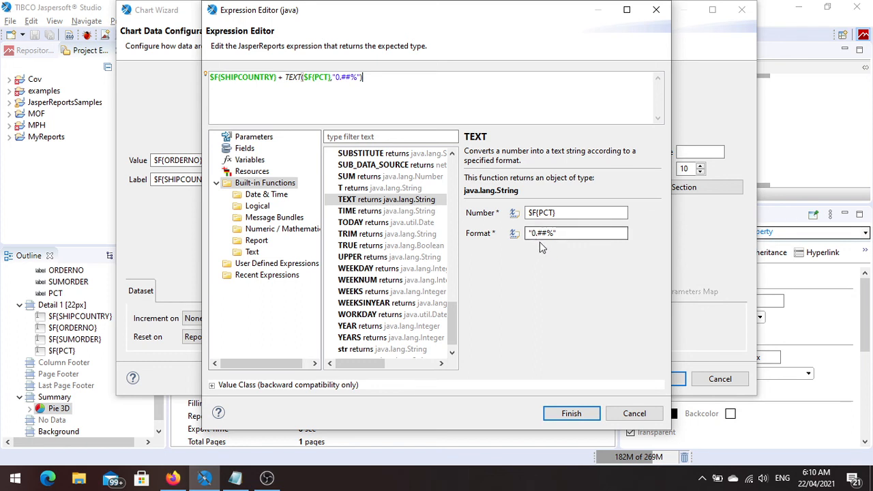
{"action": "left_click", "coordinate": [579, 414]}
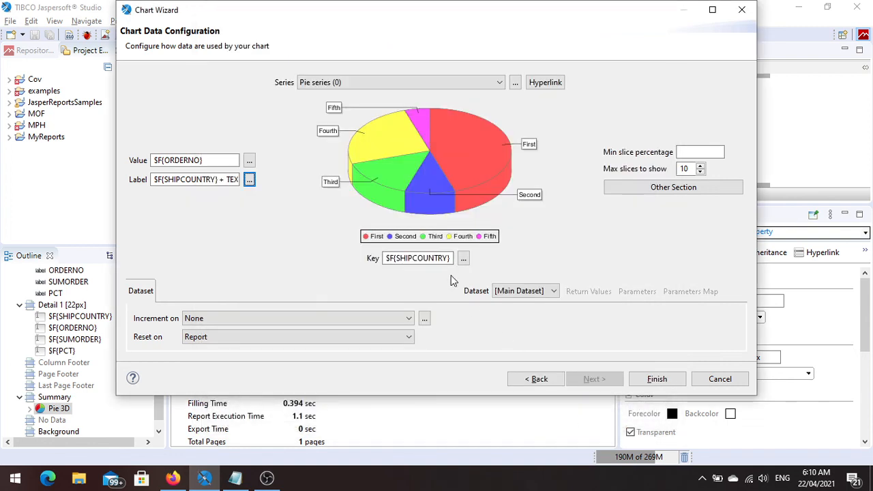
Compare the label with the TEXT expression in the Notepad notes and return to the Chart Wizard.
{"action": "key", "text": "alt+Tab"}
{"action": "left_click", "coordinate": [410, 350]}
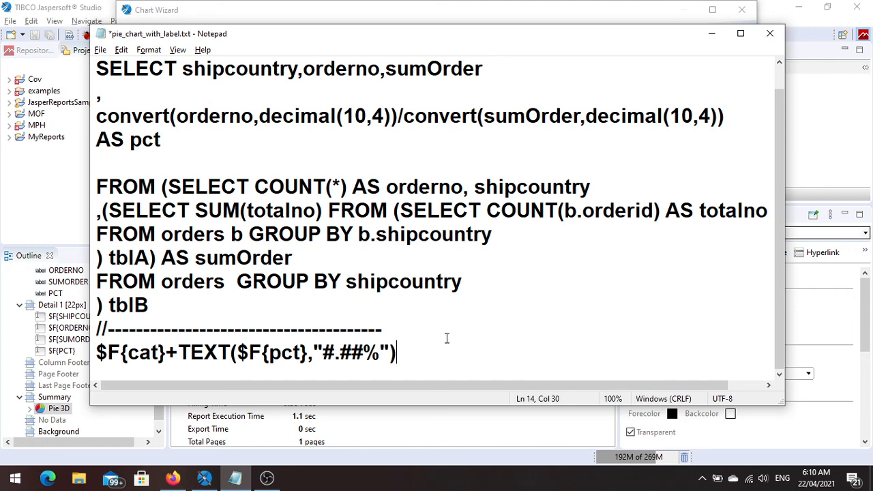
{"action": "key", "text": "alt+Tab"}
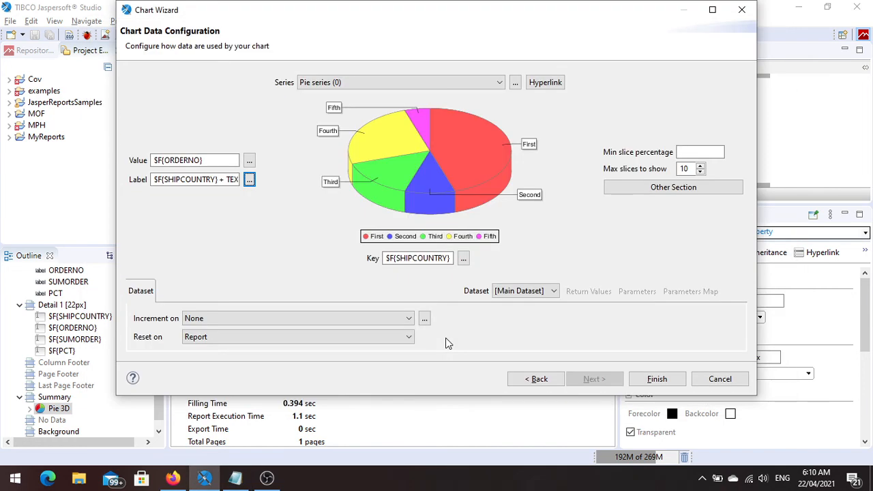
Apply the chart data configuration and preview the report down to its pie chart.
{"action": "left_click", "coordinate": [656, 377]}
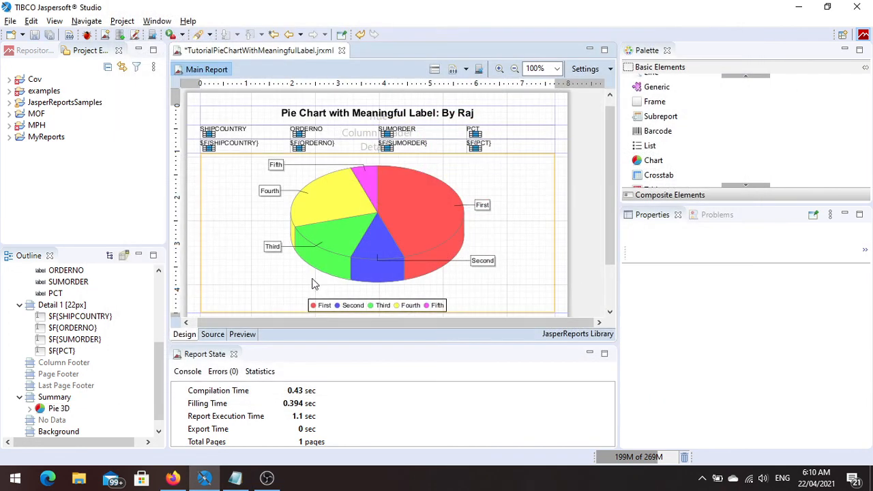
{"action": "left_click", "coordinate": [242, 335]}
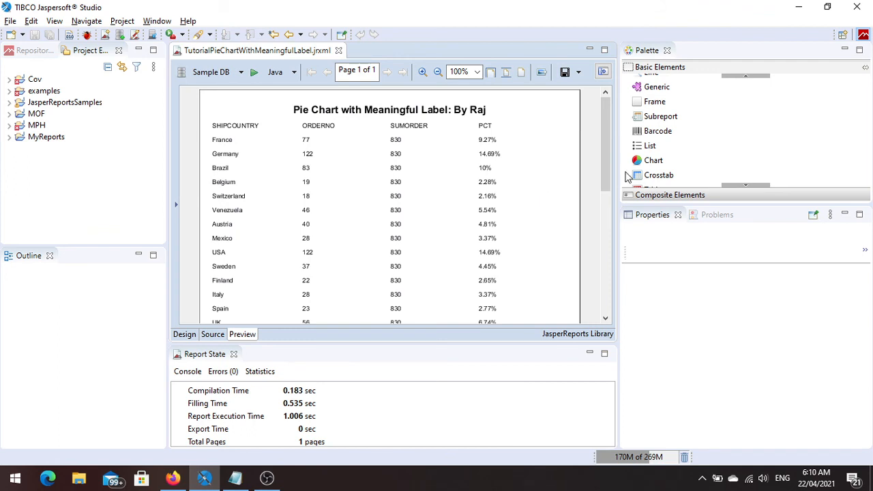
{"action": "left_click_drag", "start_coordinate": [608, 159], "coordinate": [601, 257]}
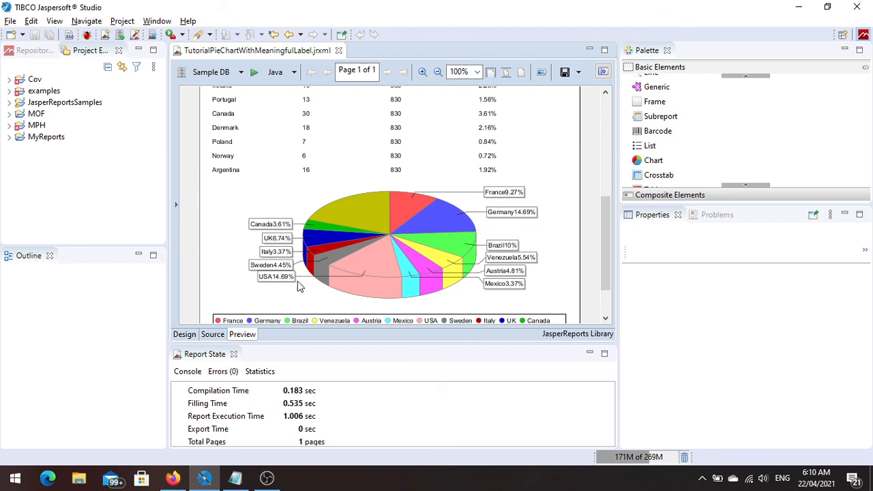
Insert ": " + between $F{SHIPCOUNTRY} + and the TEXT function in the Pie 3D chart's label expression and apply the chart configuration.
{"action": "left_click", "coordinate": [184, 335]}
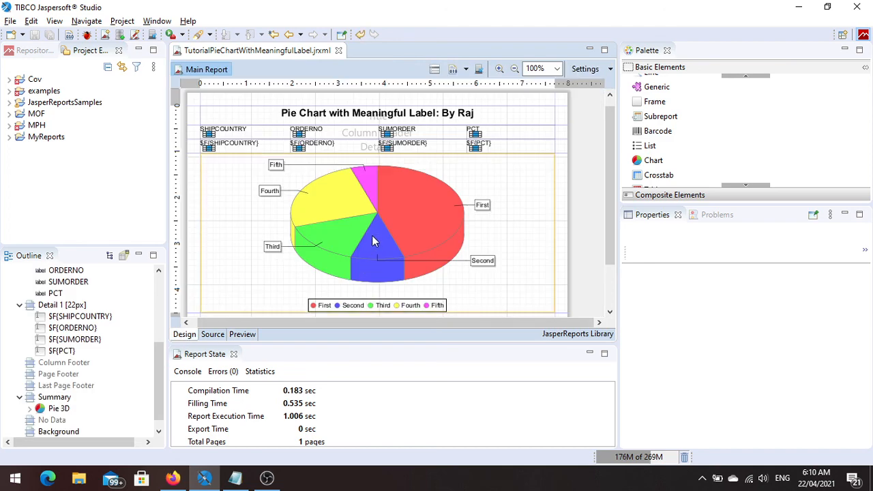
{"action": "left_click", "coordinate": [374, 241]}
{"action": "double_click", "coordinate": [372, 234]}
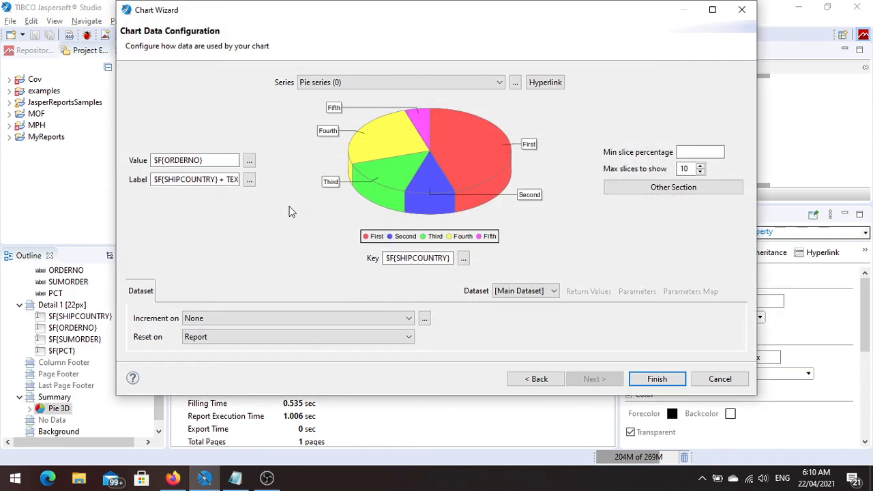
{"action": "left_click", "coordinate": [250, 181]}
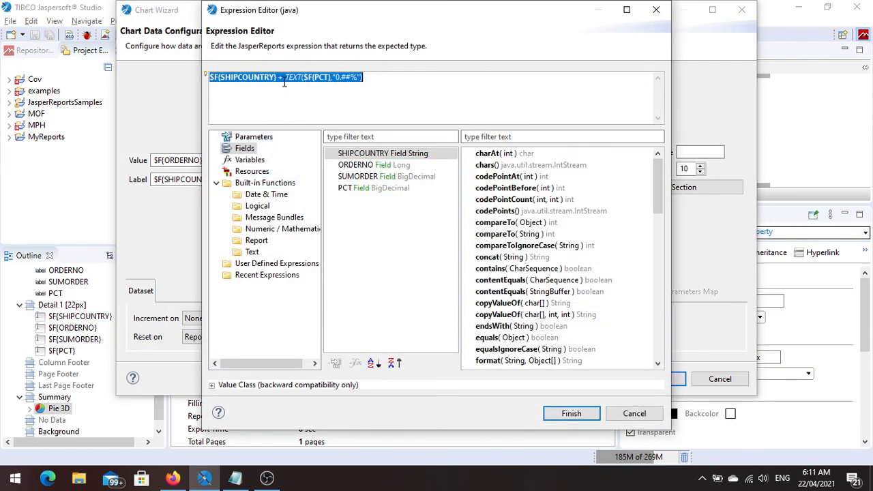
{"action": "left_click", "coordinate": [362, 77]}
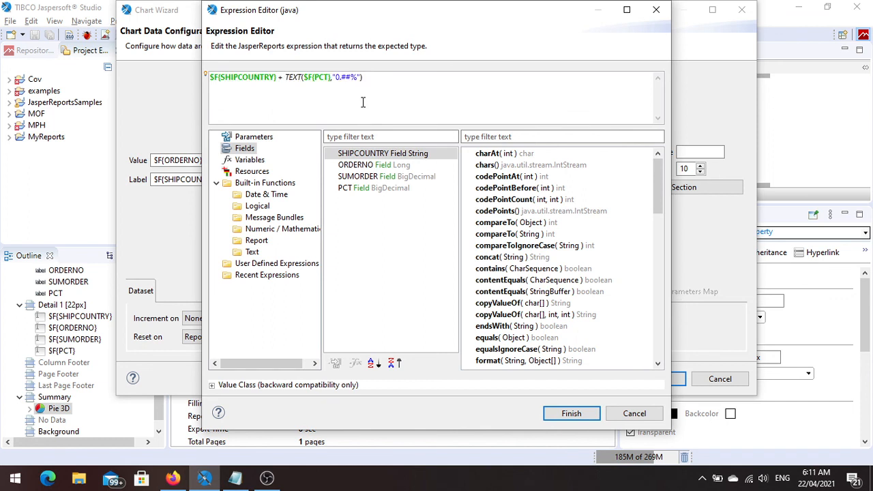
{"action": "type", "text": "\""}
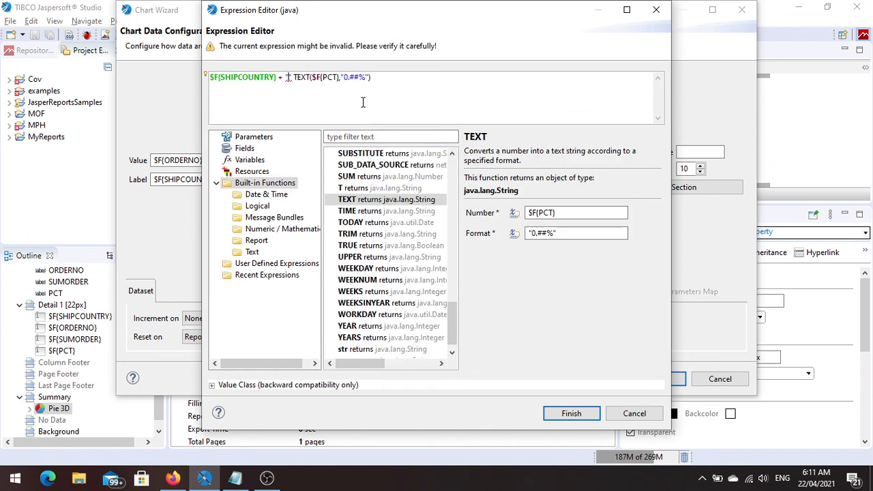
{"action": "type", "text": ","}
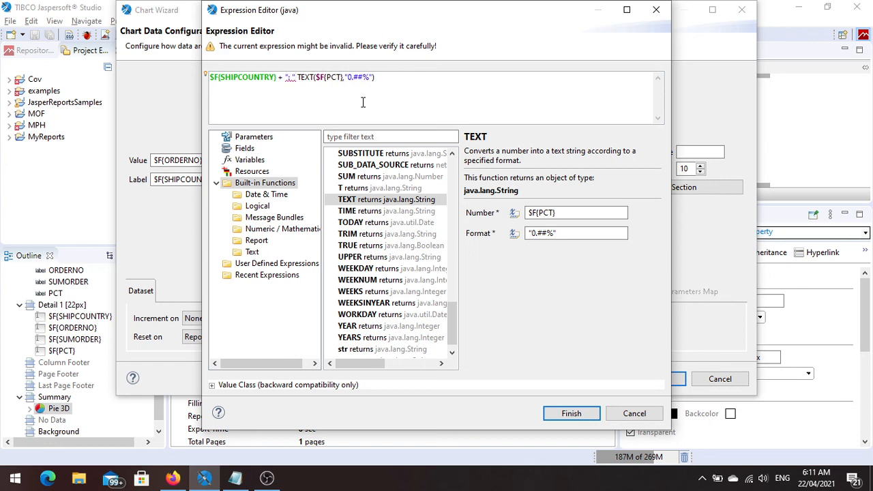
{"action": "type", "text": " \" +"}
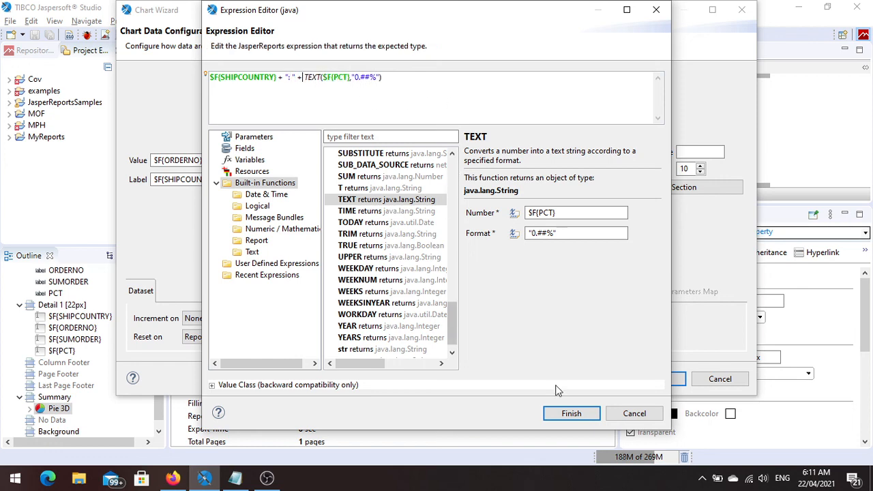
{"action": "left_click", "coordinate": [571, 414]}
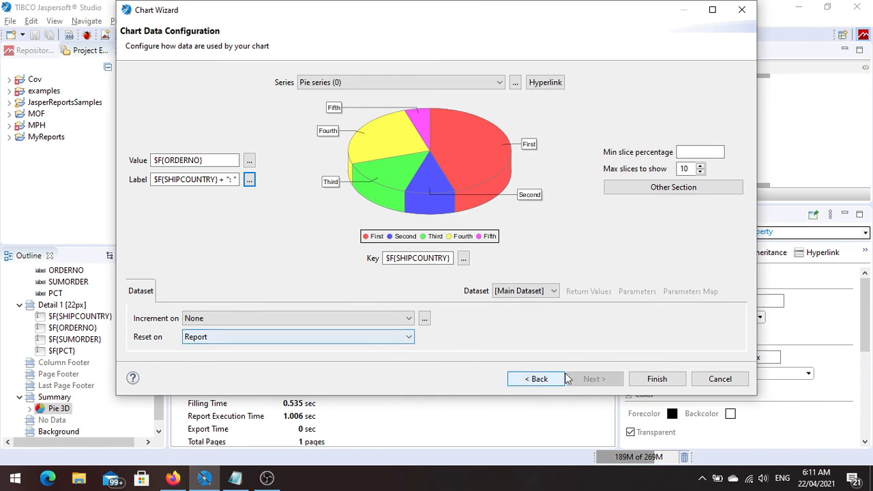
{"action": "left_click", "coordinate": [657, 378]}
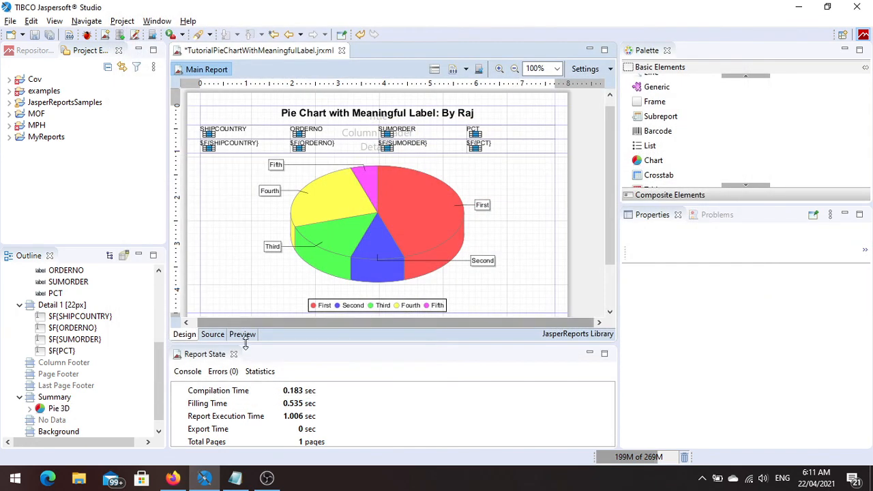
Preview the report at 150% zoom and widen the preview area to examine all of the pie chart's slice labels.
{"action": "left_click", "coordinate": [244, 336]}
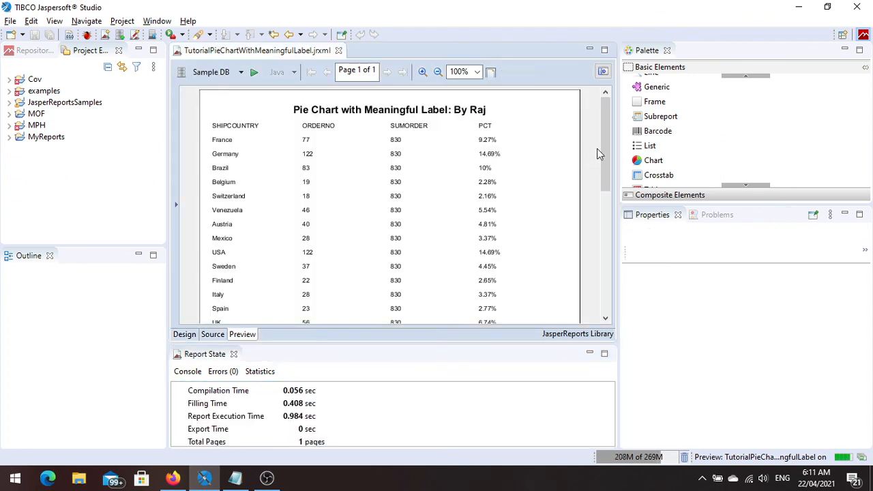
{"action": "left_click_drag", "start_coordinate": [607, 146], "coordinate": [597, 253]}
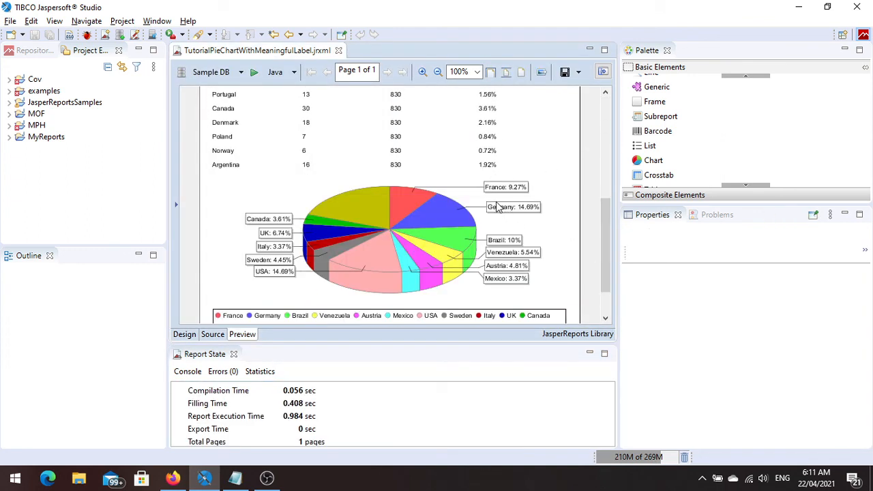
{"action": "left_click", "coordinate": [422, 73]}
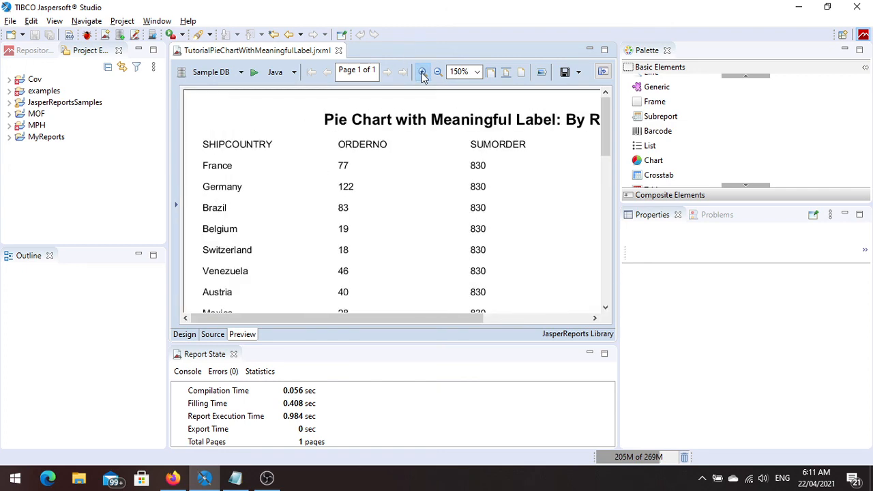
{"action": "left_click_drag", "start_coordinate": [604, 153], "coordinate": [603, 263]}
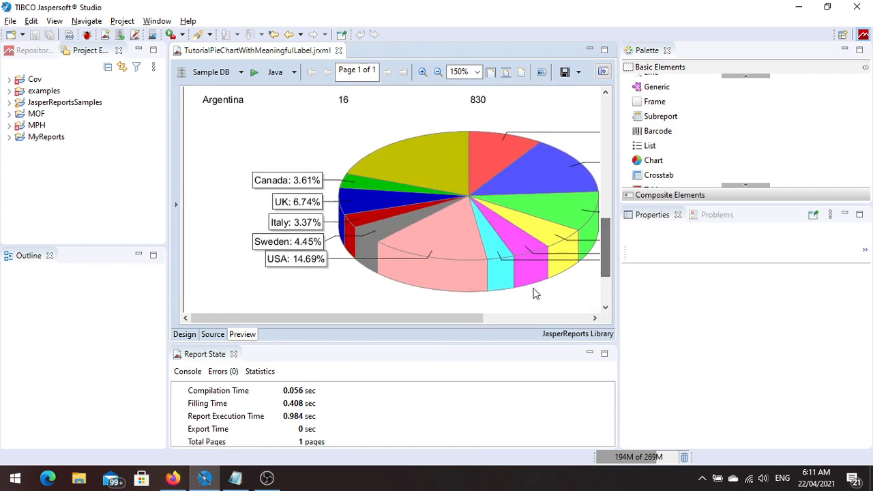
{"action": "left_click_drag", "start_coordinate": [397, 320], "coordinate": [411, 319]}
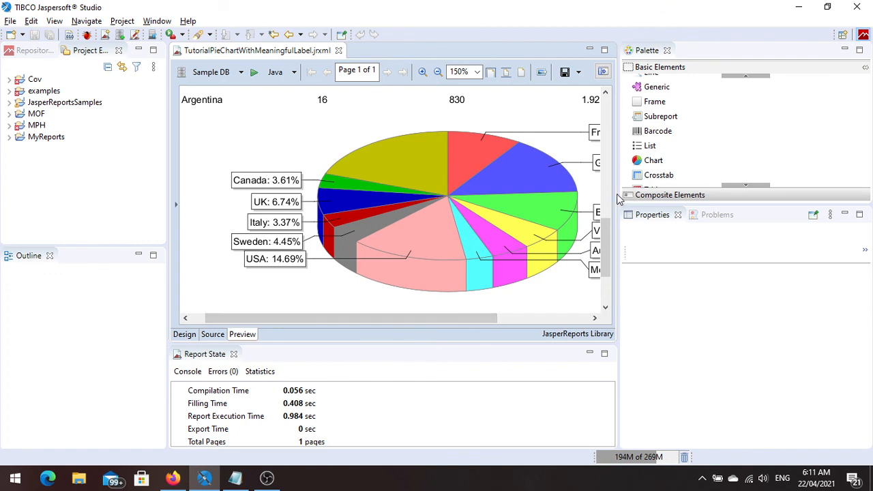
{"action": "left_click_drag", "start_coordinate": [618, 198], "coordinate": [755, 149]}
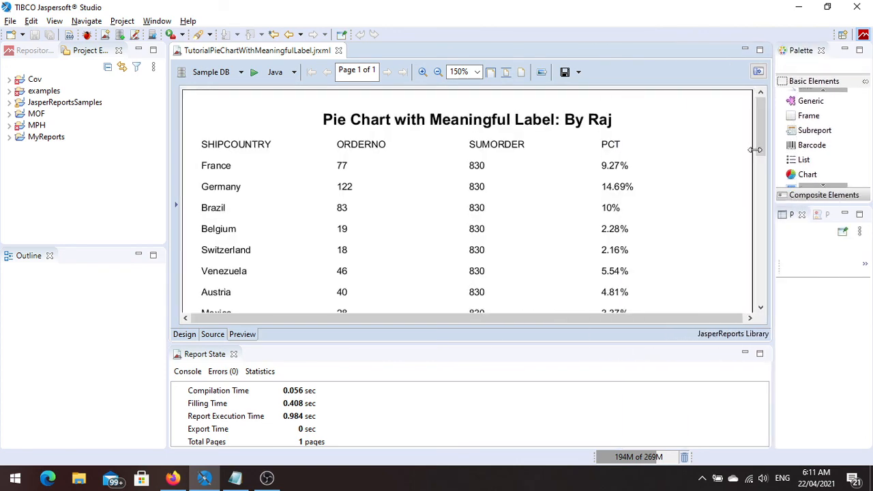
{"action": "left_click_drag", "start_coordinate": [760, 109], "coordinate": [771, 272]}
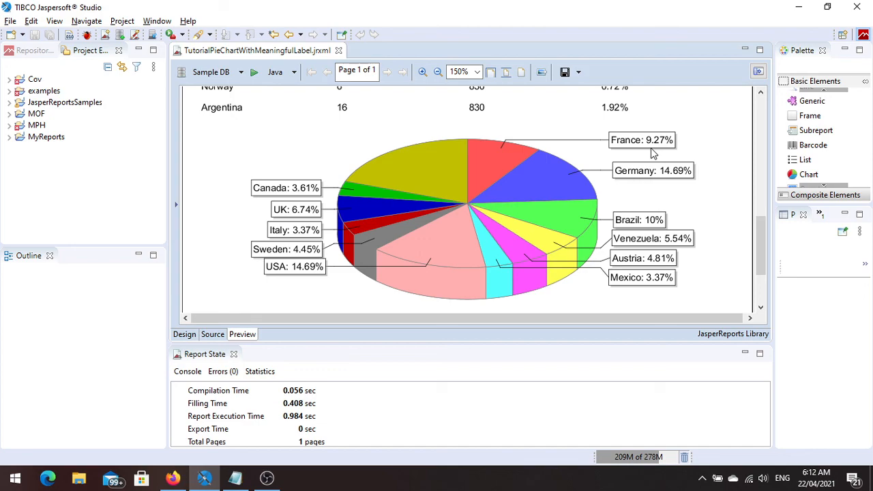
{"action": "key", "text": "alt+Tab"}
{"action": "key", "text": "alt+Tab"}
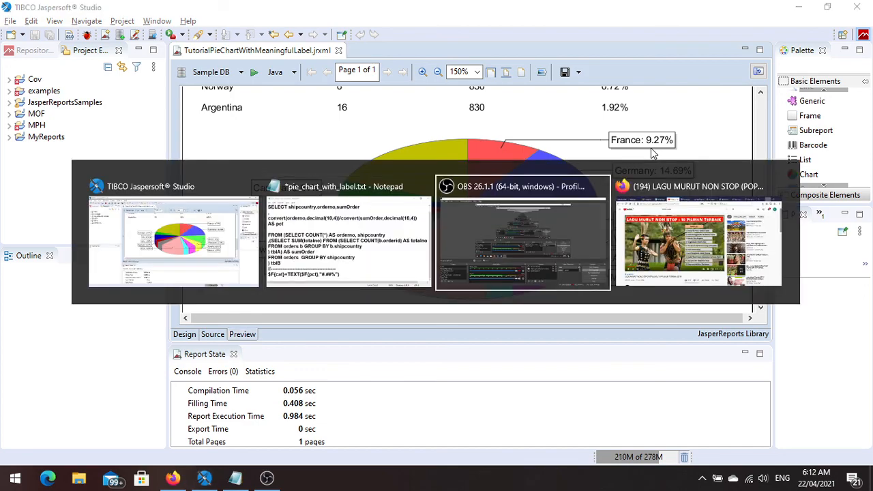